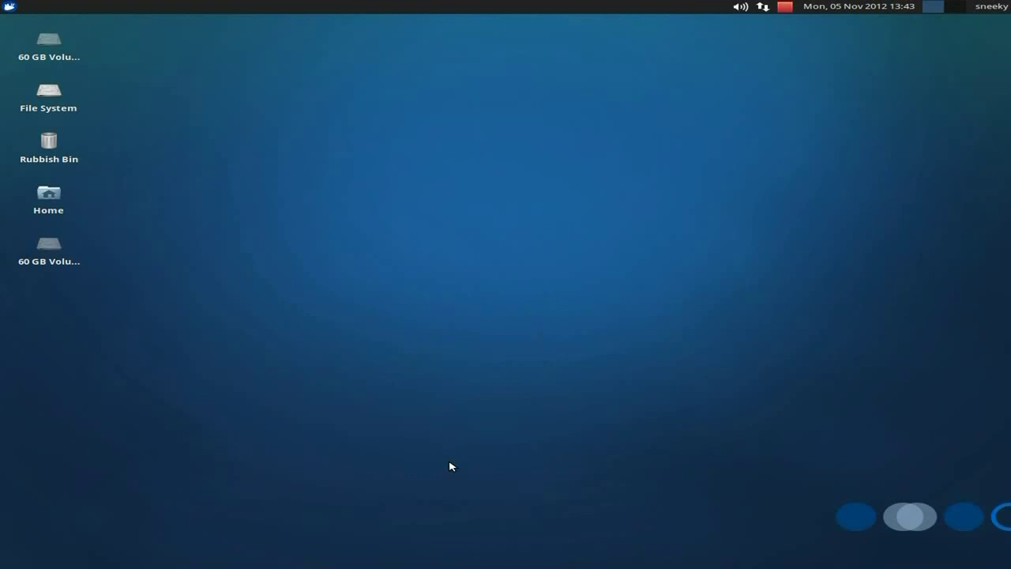
Launch the Firefox web browser and look over its list of recently visited pages
{"action": "mouse_move", "coordinate": [366, 559]}
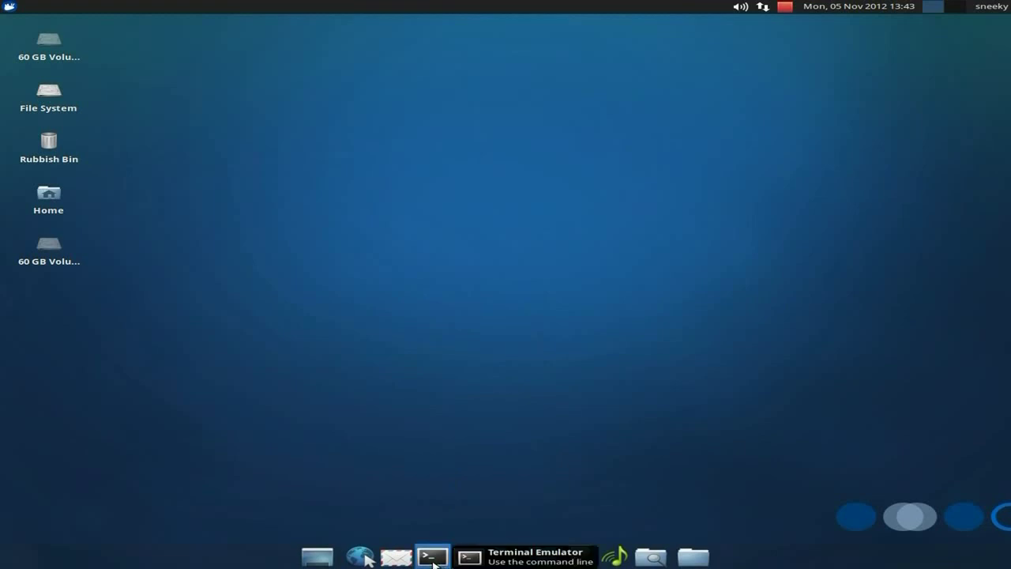
{"action": "left_click", "coordinate": [360, 557]}
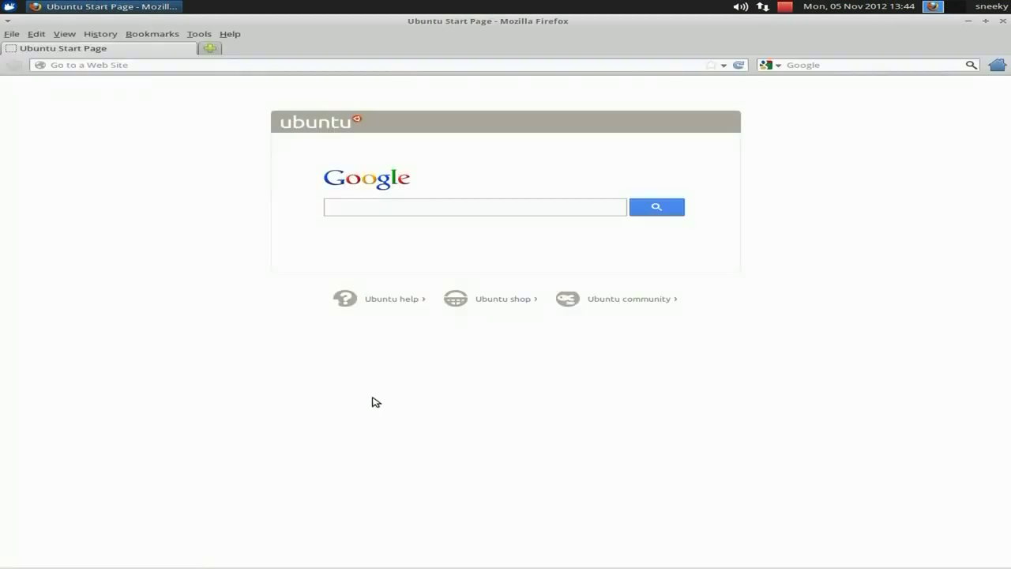
{"action": "left_click", "coordinate": [143, 38]}
{"action": "mouse_move", "coordinate": [110, 40]}
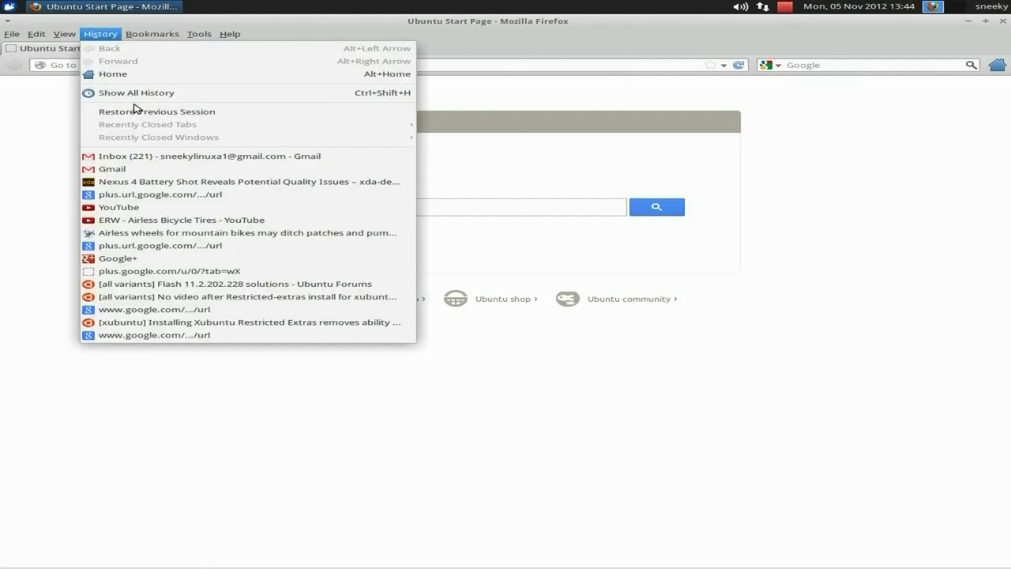
{"action": "left_click", "coordinate": [429, 233]}
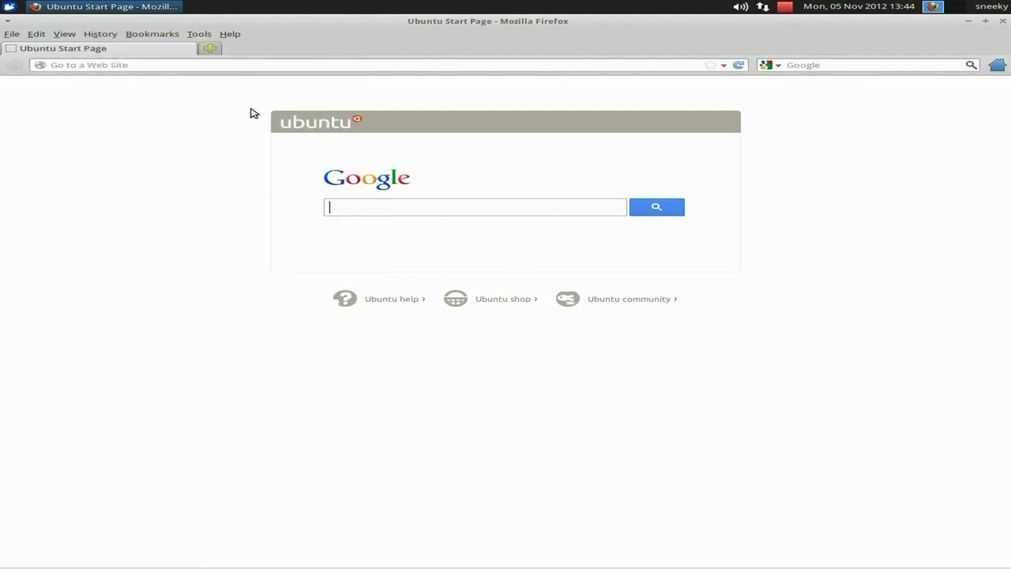
Go to YouTube through the Google home page and play "Linux Games...0 AD..Back In The Age.." from Video Manager, skipping the ad
{"action": "left_click", "coordinate": [971, 64]}
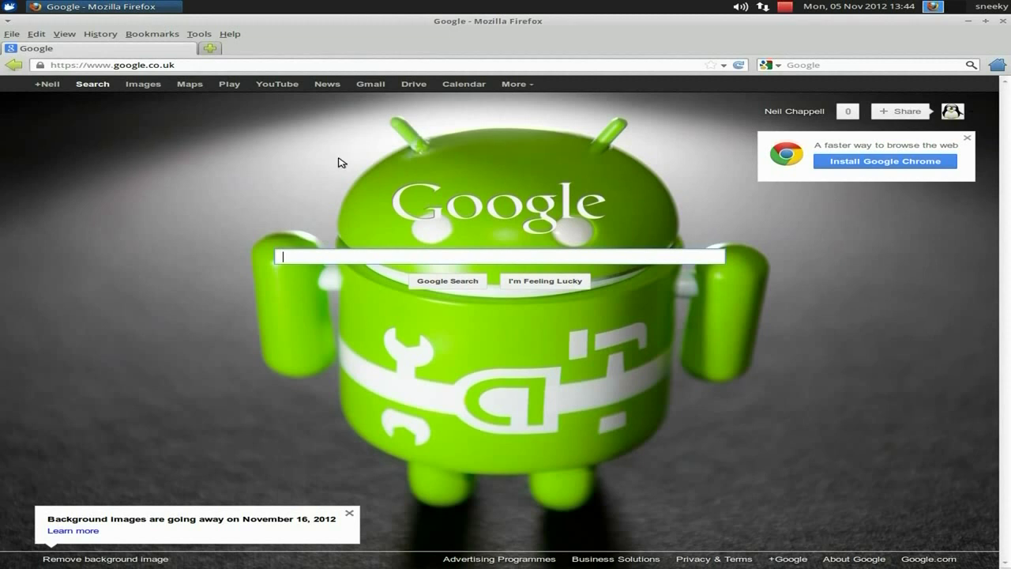
{"action": "left_click", "coordinate": [280, 85]}
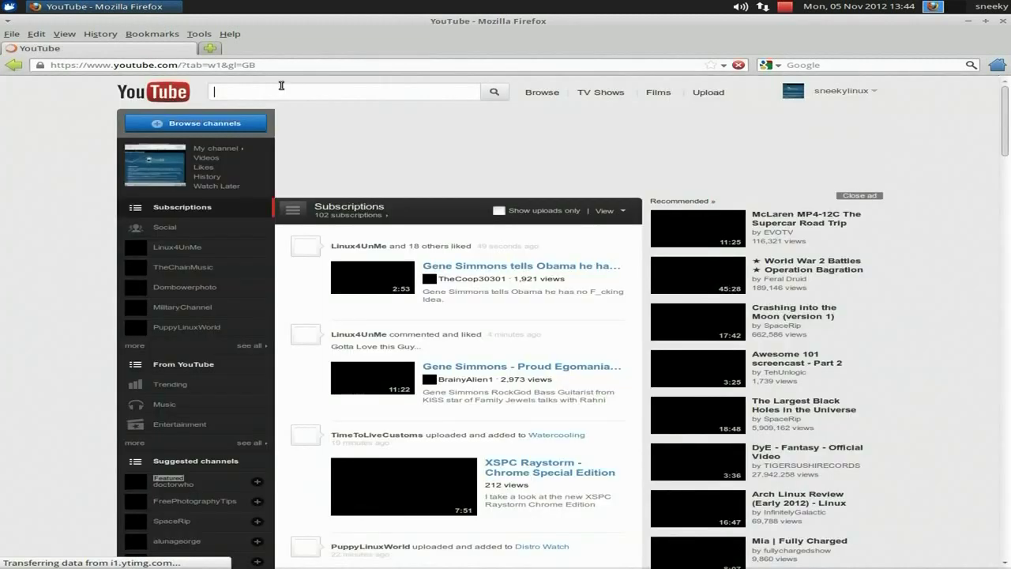
{"action": "left_click", "coordinate": [867, 93]}
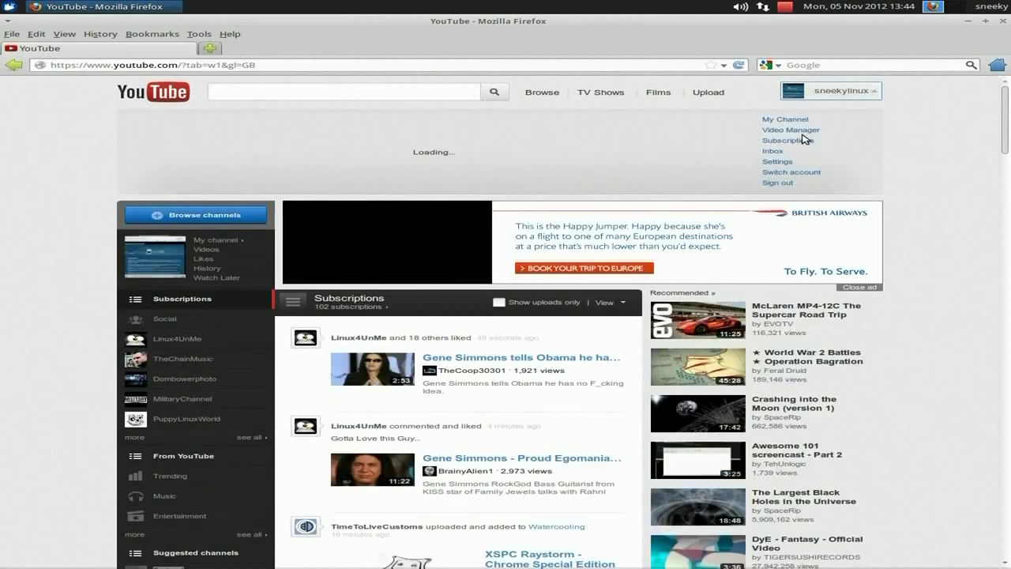
{"action": "left_click", "coordinate": [805, 131]}
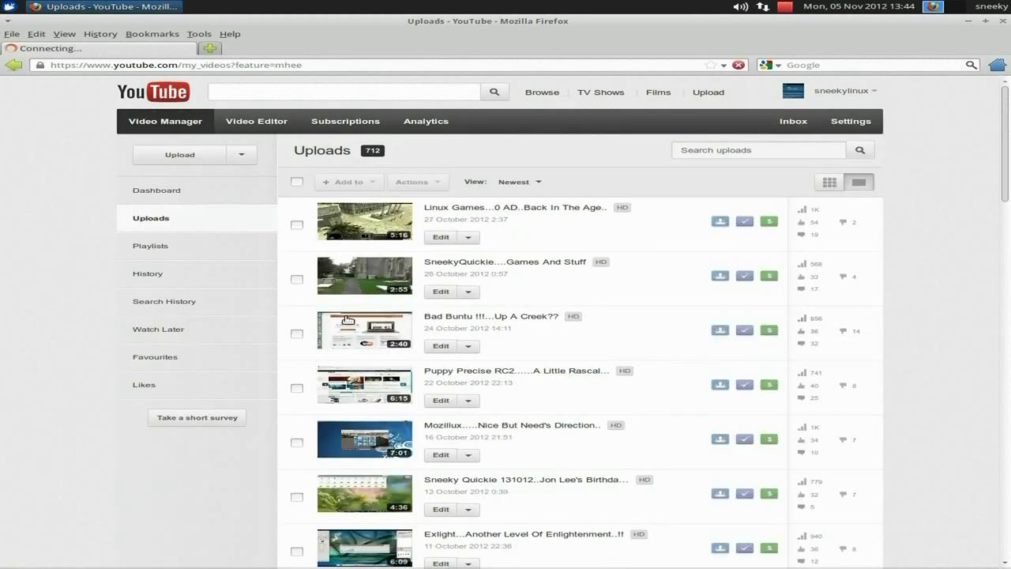
{"action": "left_click", "coordinate": [359, 228]}
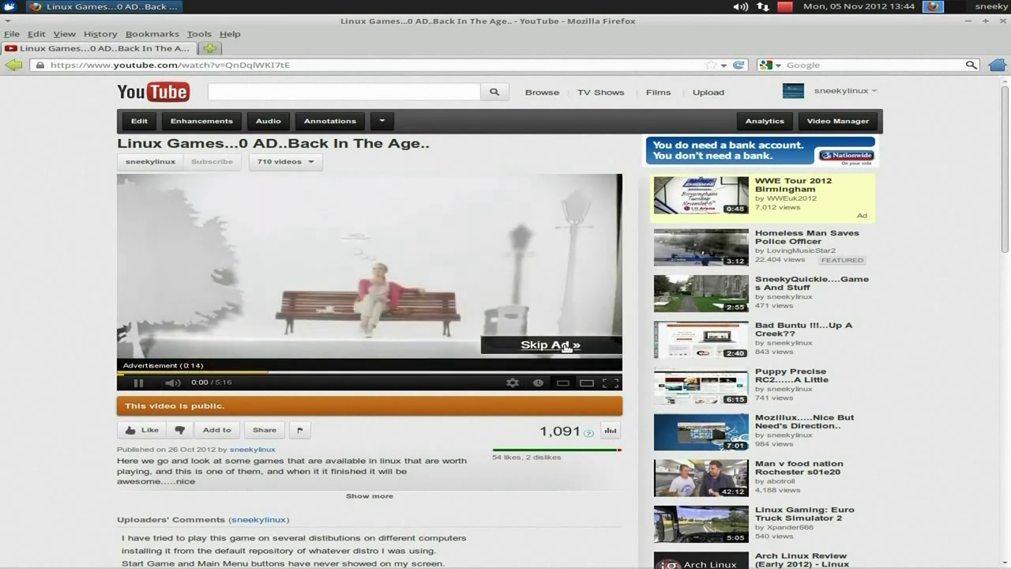
{"action": "left_click", "coordinate": [567, 349]}
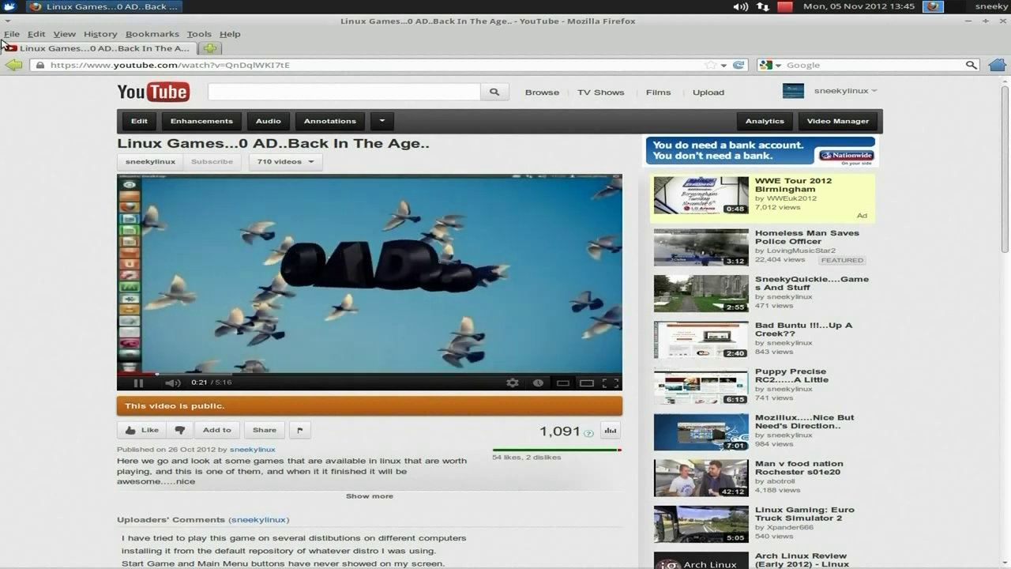
Check the running processes in Task Manager while the video plays, and close both Task Manager and the browser
{"action": "left_click", "coordinate": [9, 8]}
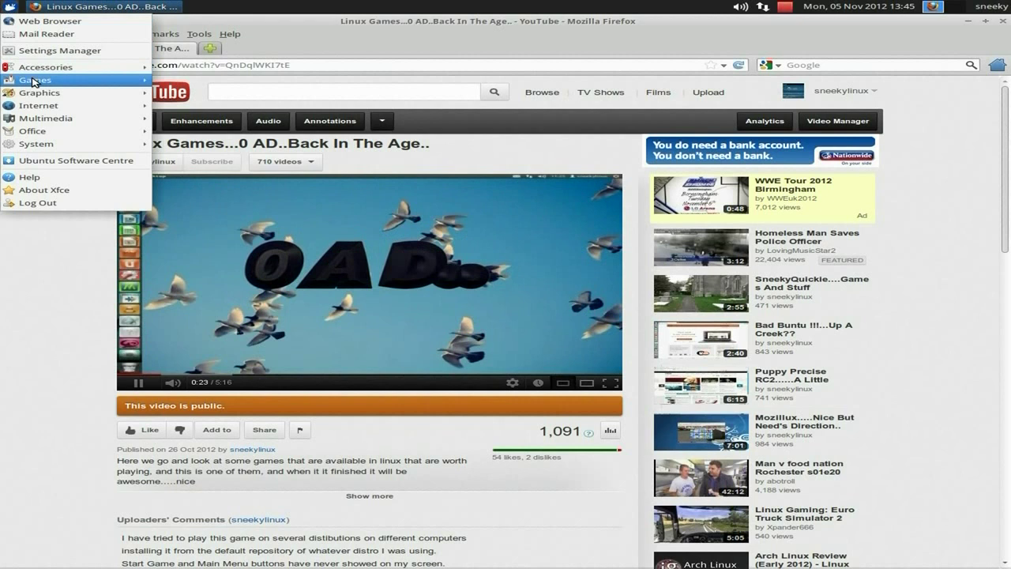
{"action": "mouse_move", "coordinate": [79, 143]}
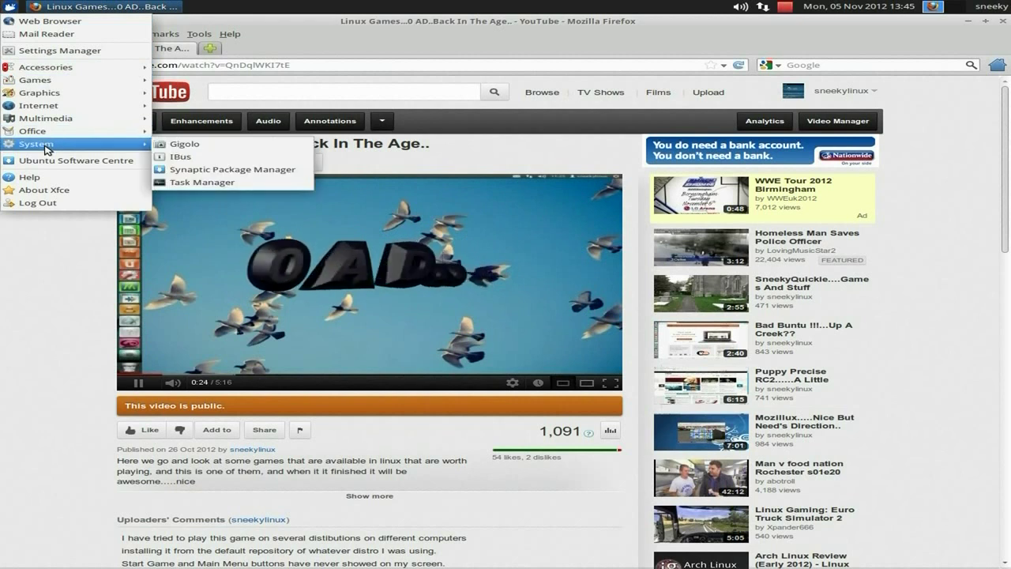
{"action": "left_click", "coordinate": [198, 182]}
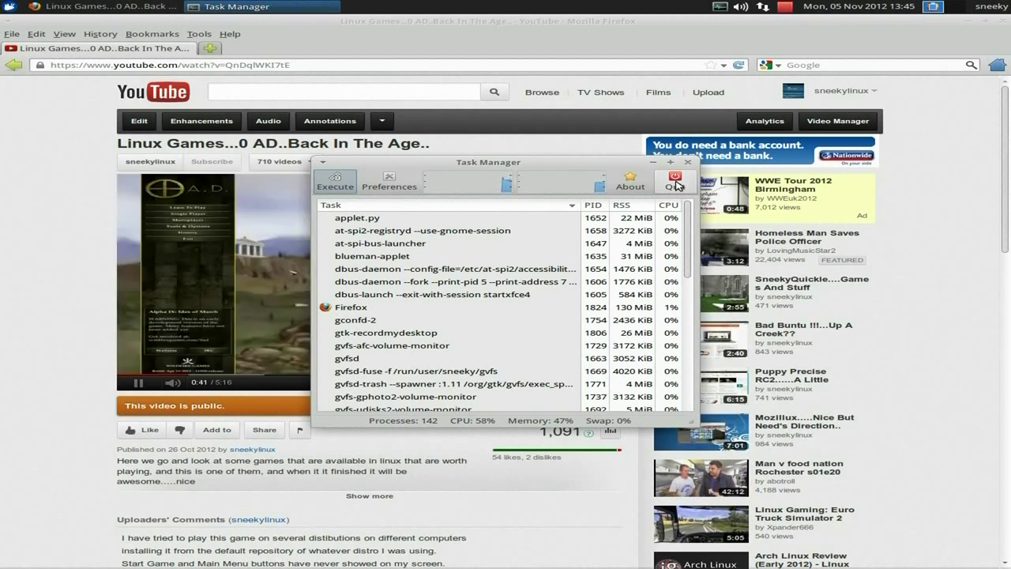
{"action": "left_click", "coordinate": [676, 186]}
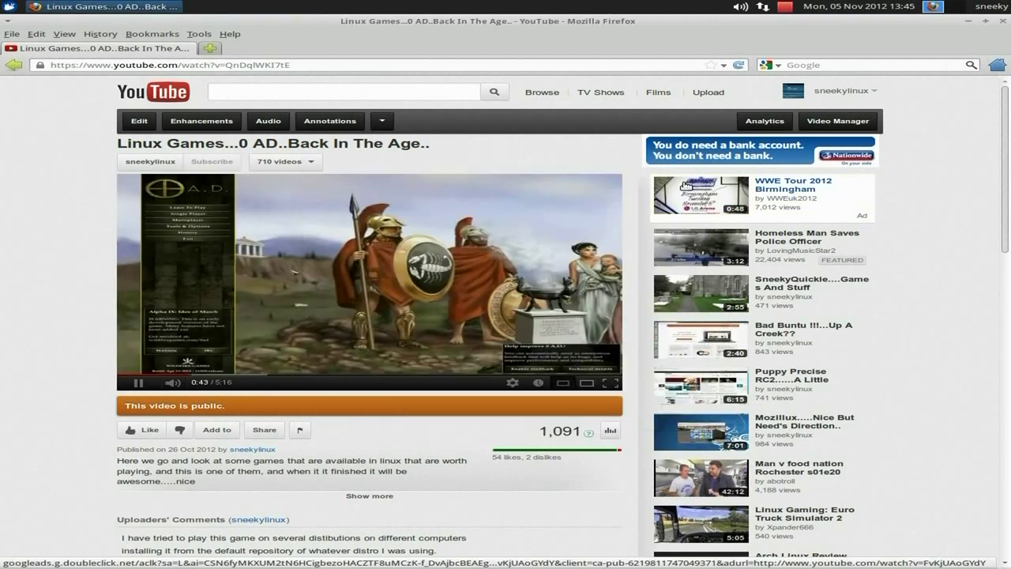
{"action": "left_click", "coordinate": [1004, 24]}
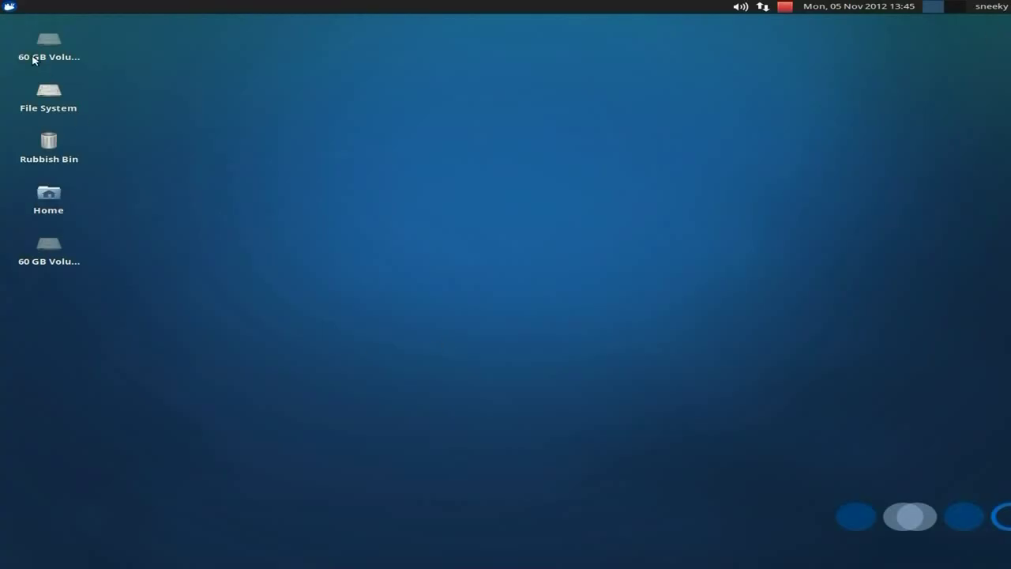
Open the Settings Manager and look through its Personal, Hardware, System and Other categories
{"action": "left_click", "coordinate": [7, 7]}
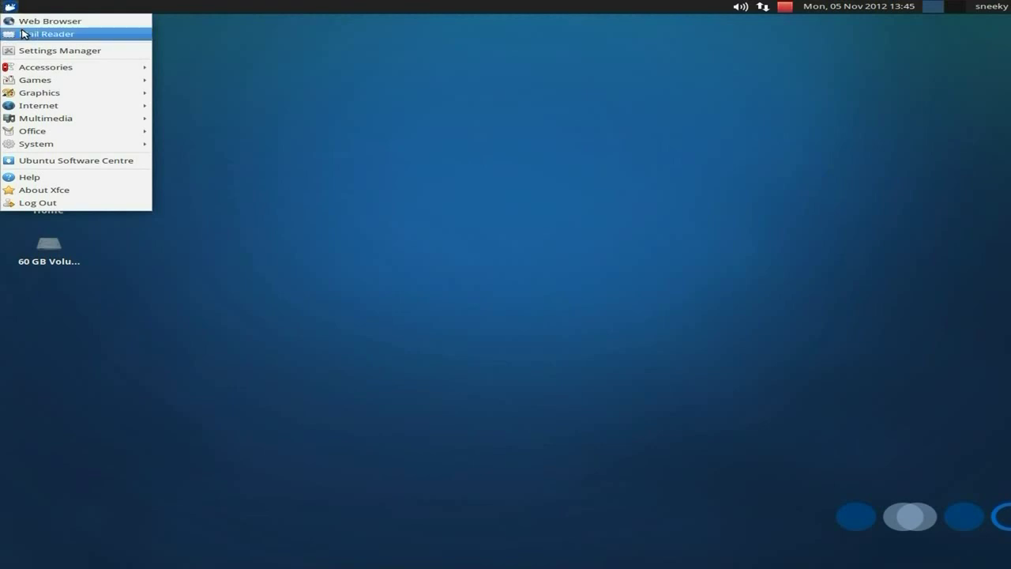
{"action": "left_click", "coordinate": [30, 52]}
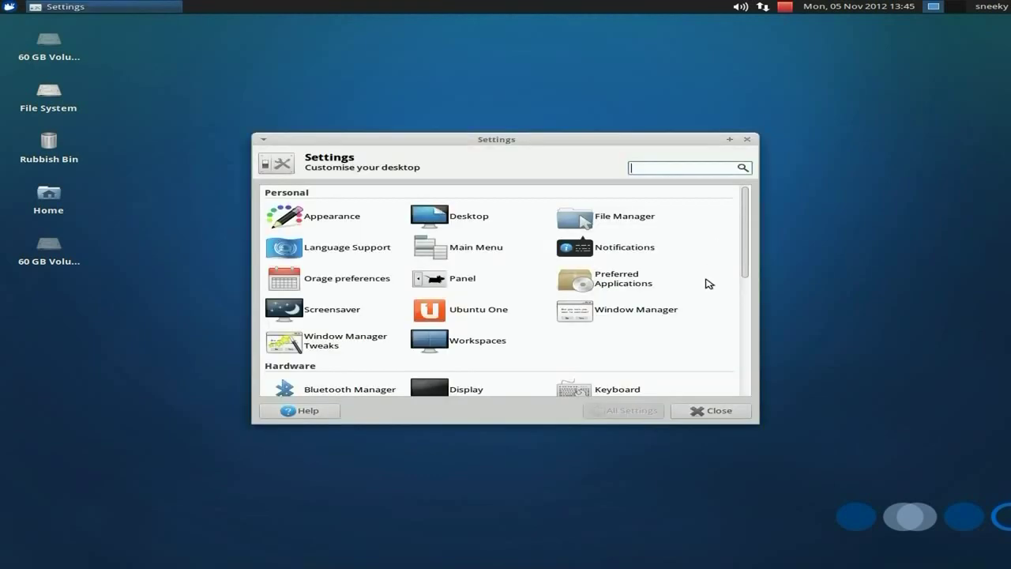
{"action": "scroll", "coordinate": [708, 283], "scroll_direction": "down", "scroll_amount": 2}
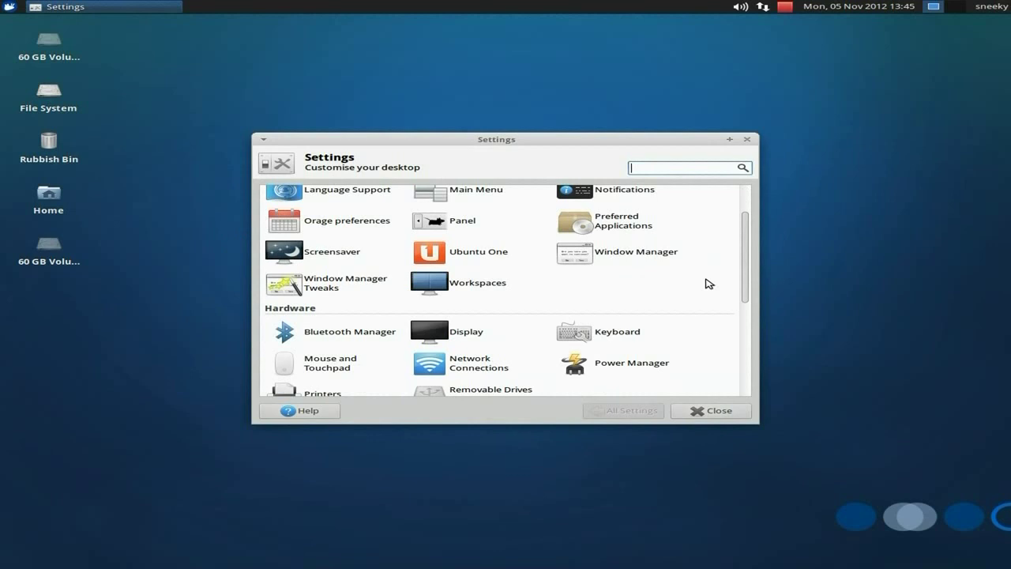
{"action": "scroll", "coordinate": [708, 283], "scroll_direction": "down", "scroll_amount": 7}
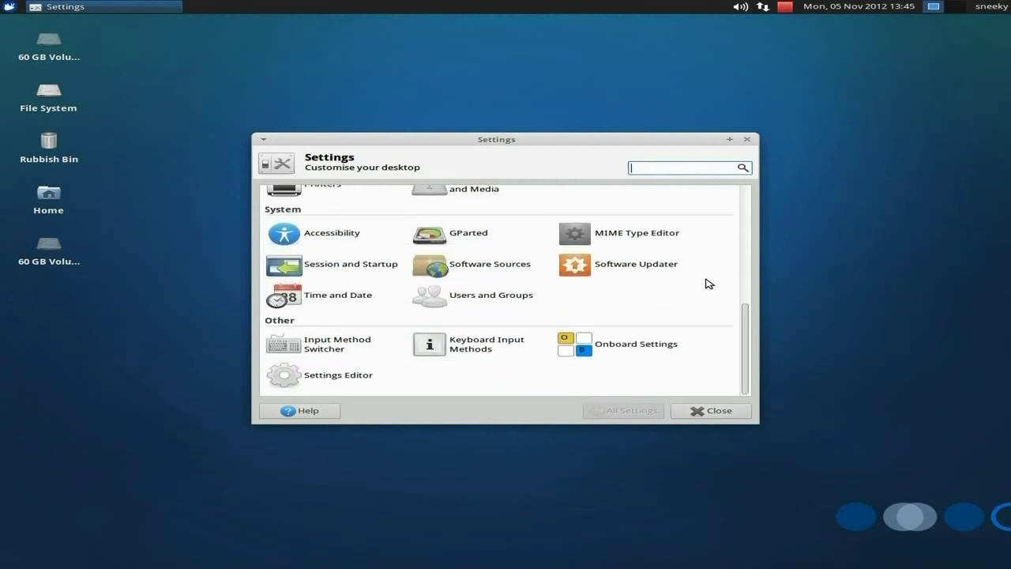
{"action": "scroll", "coordinate": [709, 284], "scroll_direction": "up", "scroll_amount": 9}
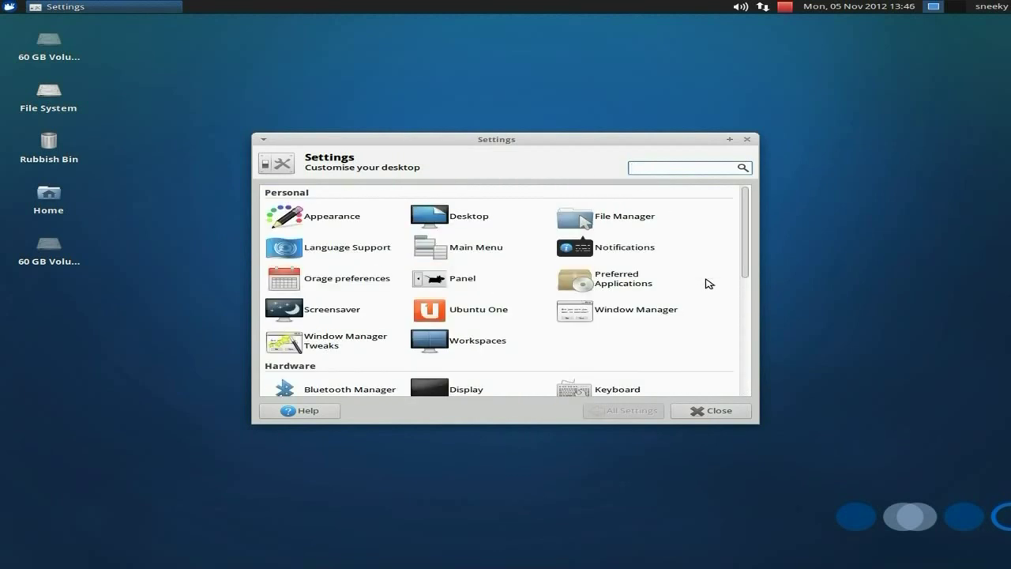
{"action": "scroll", "coordinate": [708, 283], "scroll_direction": "down", "scroll_amount": 3}
{"action": "scroll", "coordinate": [709, 284], "scroll_direction": "up", "scroll_amount": 2}
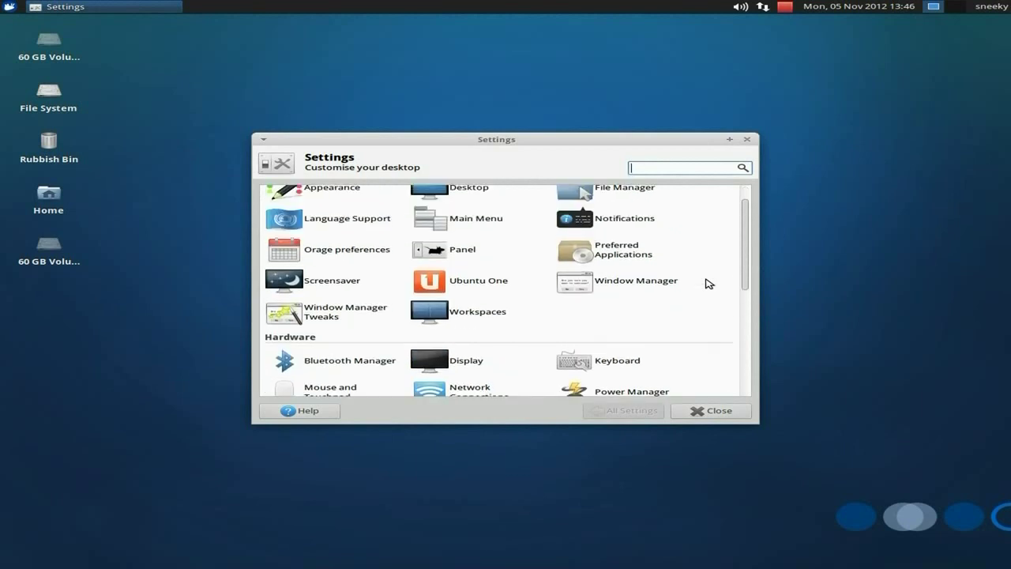
Set the number of workspaces to 4 in the Workspaces settings and close the settings window
{"action": "left_click", "coordinate": [428, 311]}
{"action": "scroll", "coordinate": [425, 311], "scroll_direction": "up", "scroll_amount": 1}
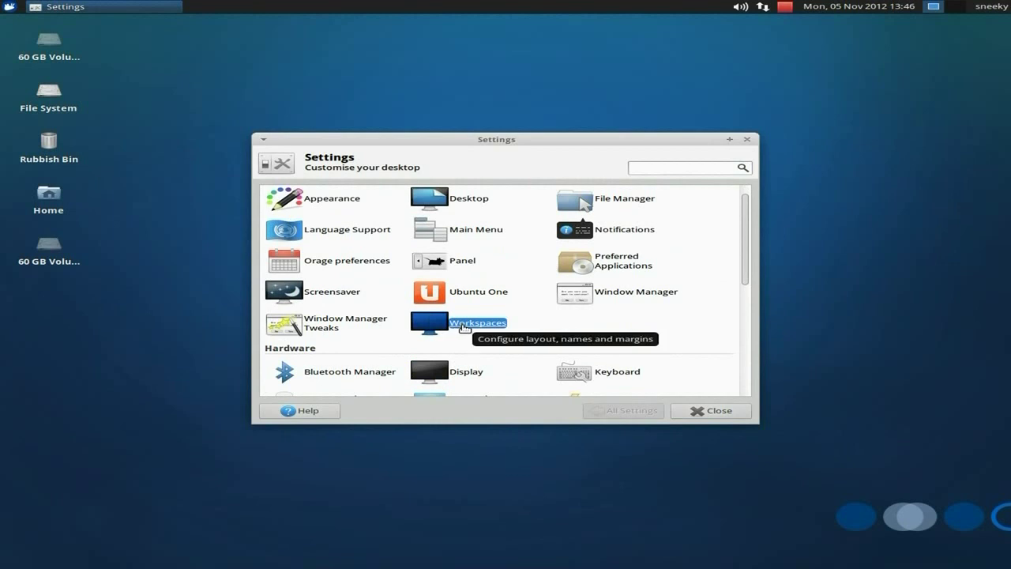
{"action": "left_click", "coordinate": [464, 327]}
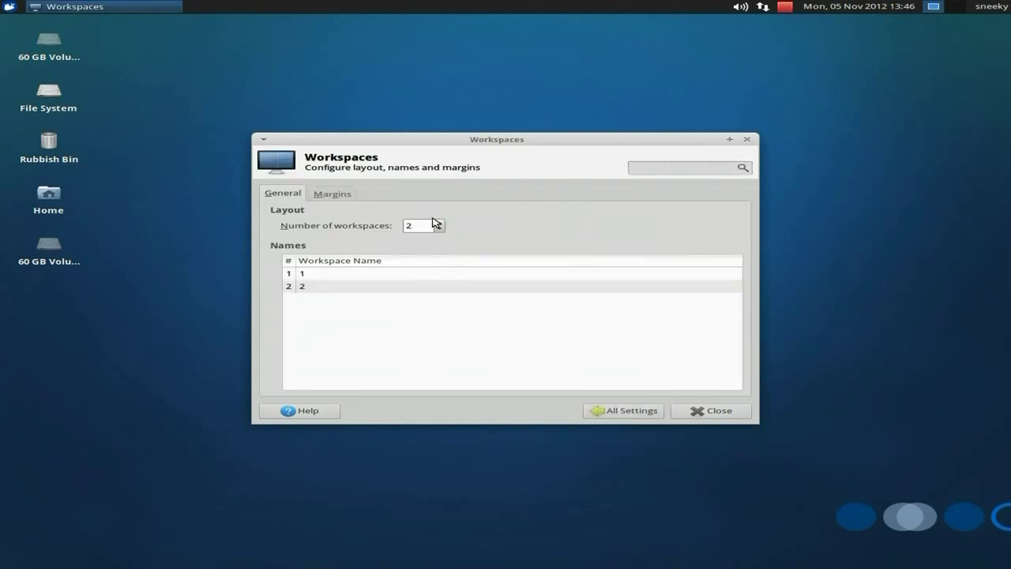
{"action": "left_click", "coordinate": [439, 222]}
{"action": "left_click", "coordinate": [438, 222]}
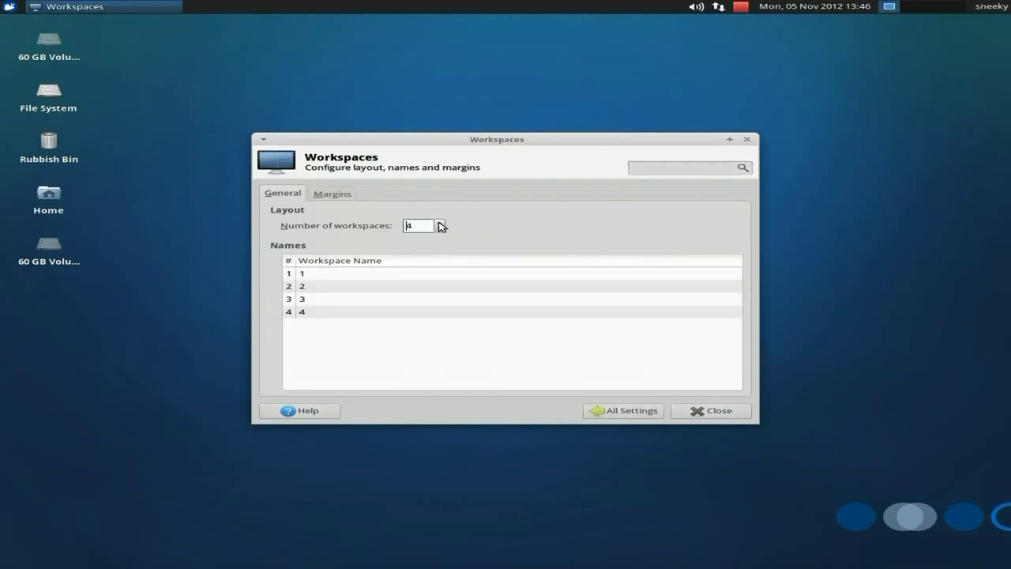
{"action": "left_click", "coordinate": [717, 411]}
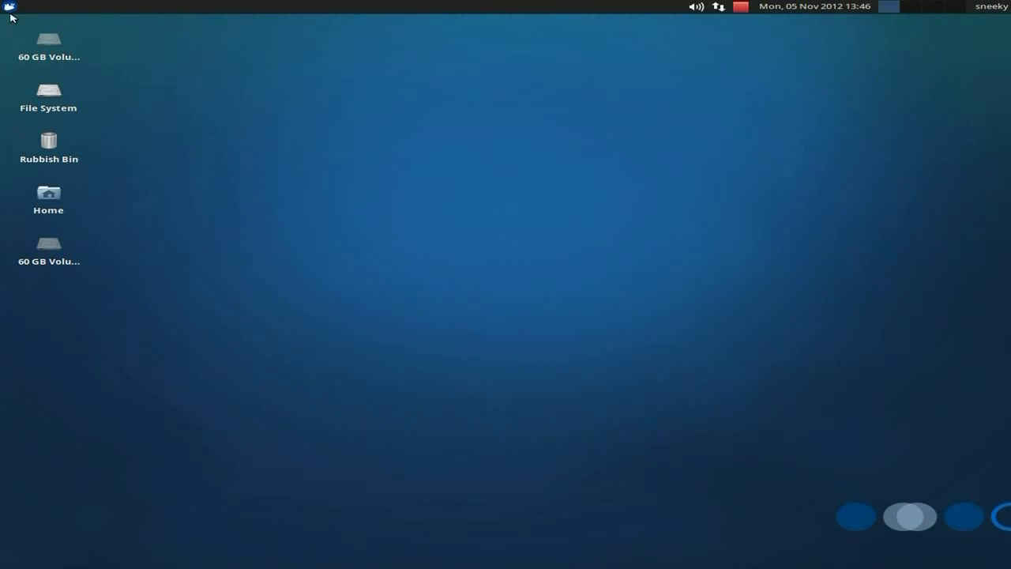
Look through the application categories and launch the Firefox web browser
{"action": "left_click", "coordinate": [9, 8]}
{"action": "mouse_move", "coordinate": [26, 69]}
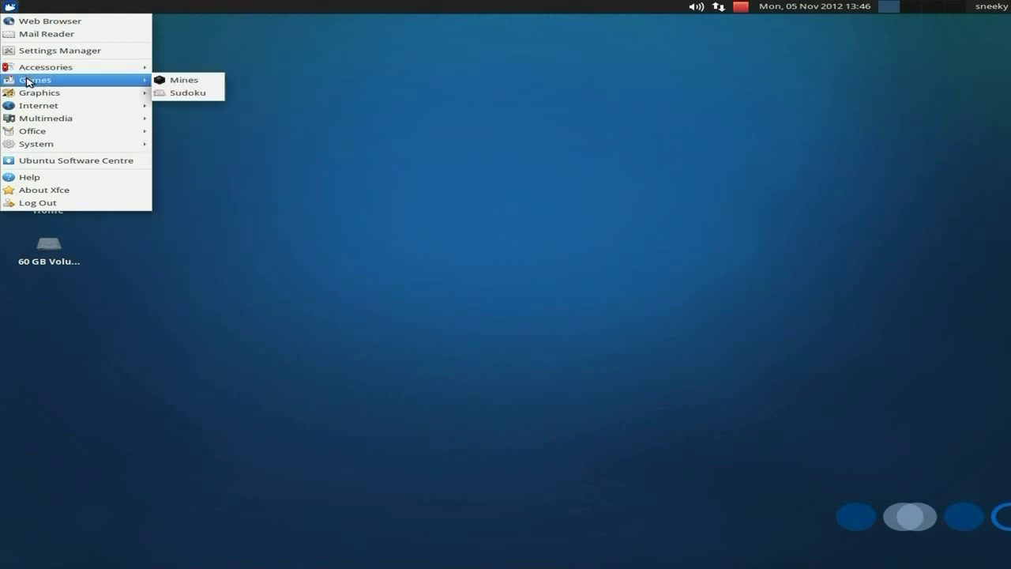
{"action": "mouse_move", "coordinate": [35, 95]}
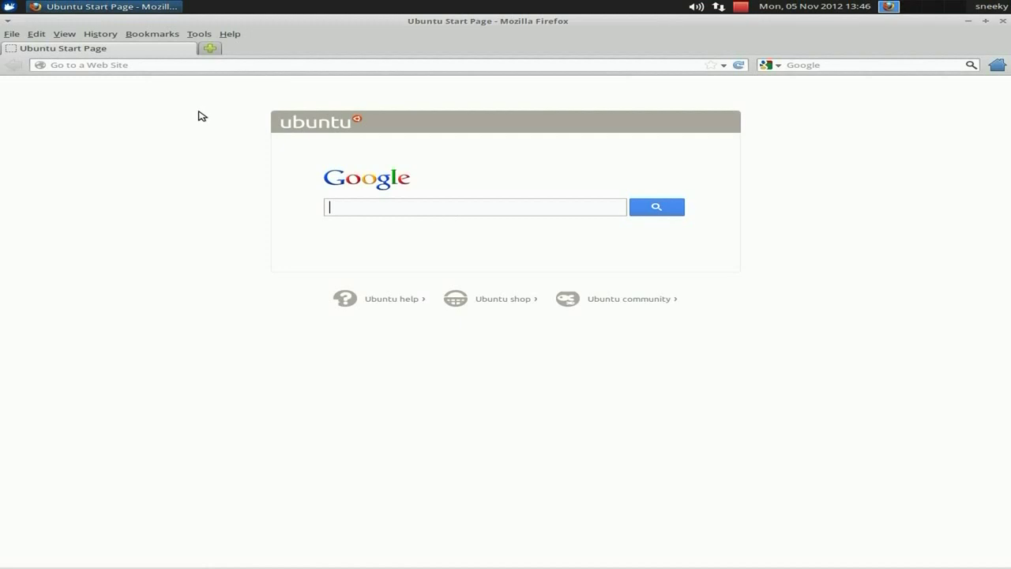
Launch the AbiWord word processor and show its version information
{"action": "mouse_move", "coordinate": [741, 566]}
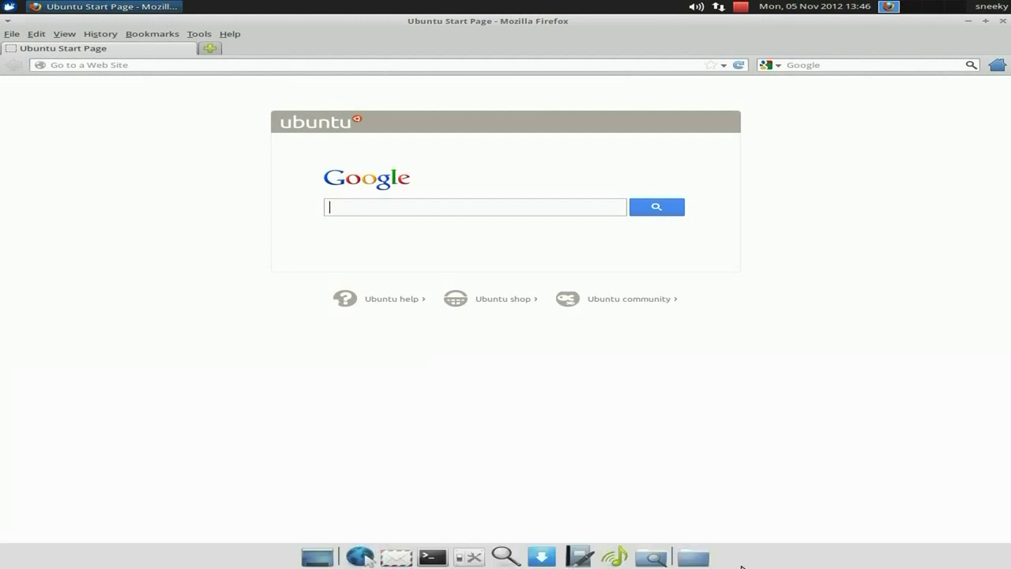
{"action": "left_click", "coordinate": [582, 559]}
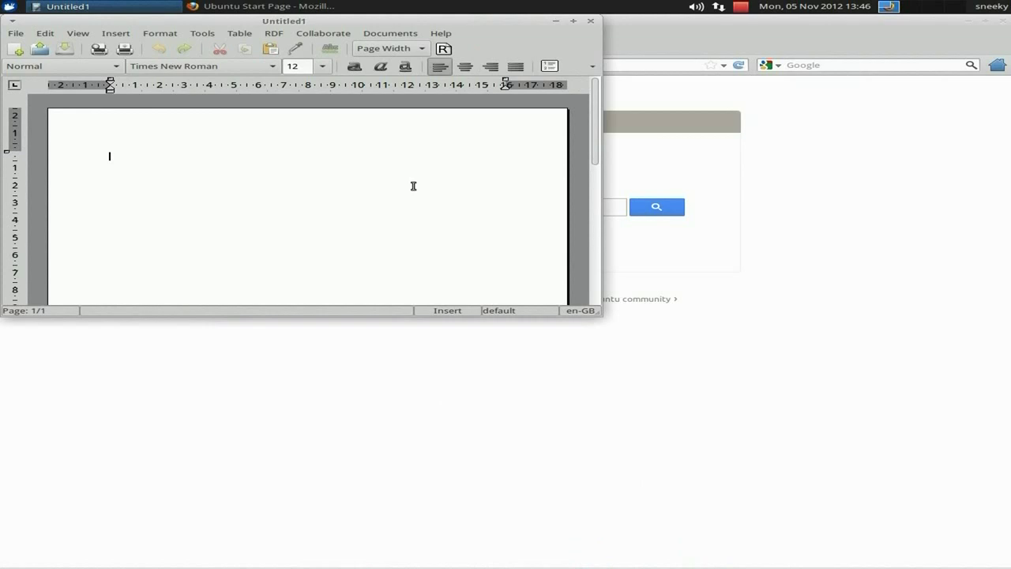
{"action": "left_click", "coordinate": [441, 36]}
{"action": "left_click", "coordinate": [471, 127]}
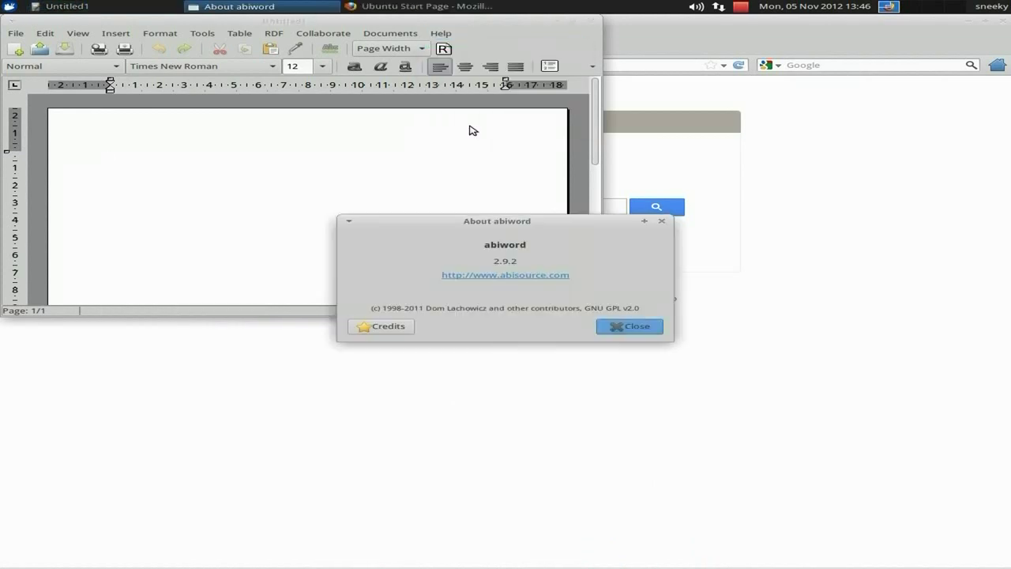
Look through the Office, Multimedia and System application categories and launch Synaptic Package Manager
{"action": "mouse_move", "coordinate": [512, 562]}
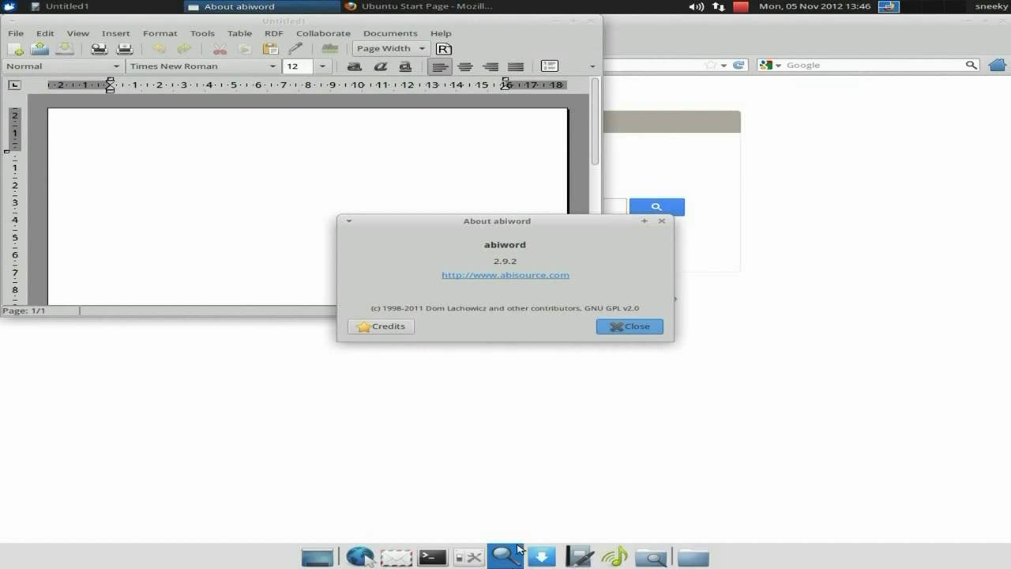
{"action": "left_click", "coordinate": [9, 7]}
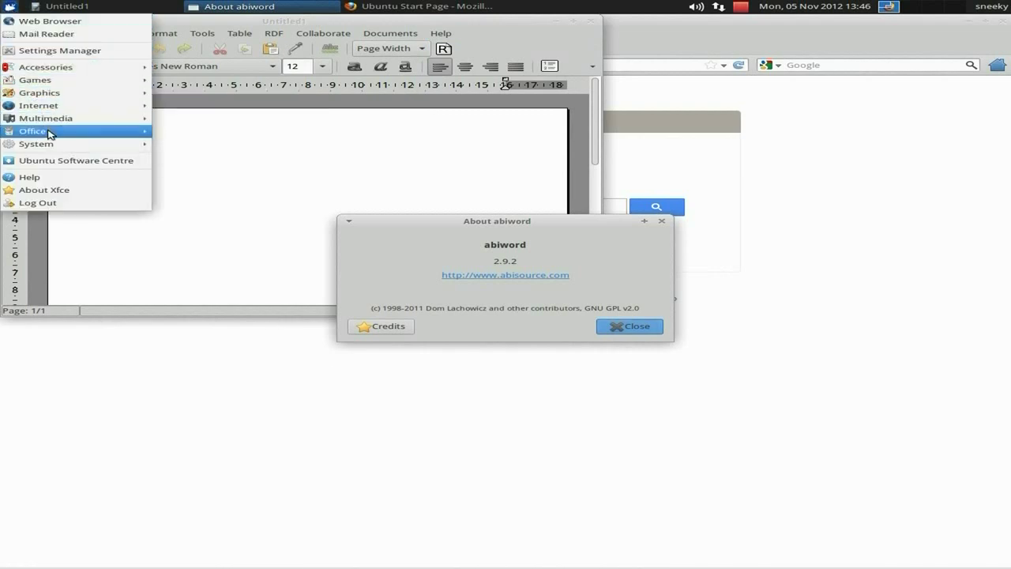
{"action": "mouse_move", "coordinate": [50, 134]}
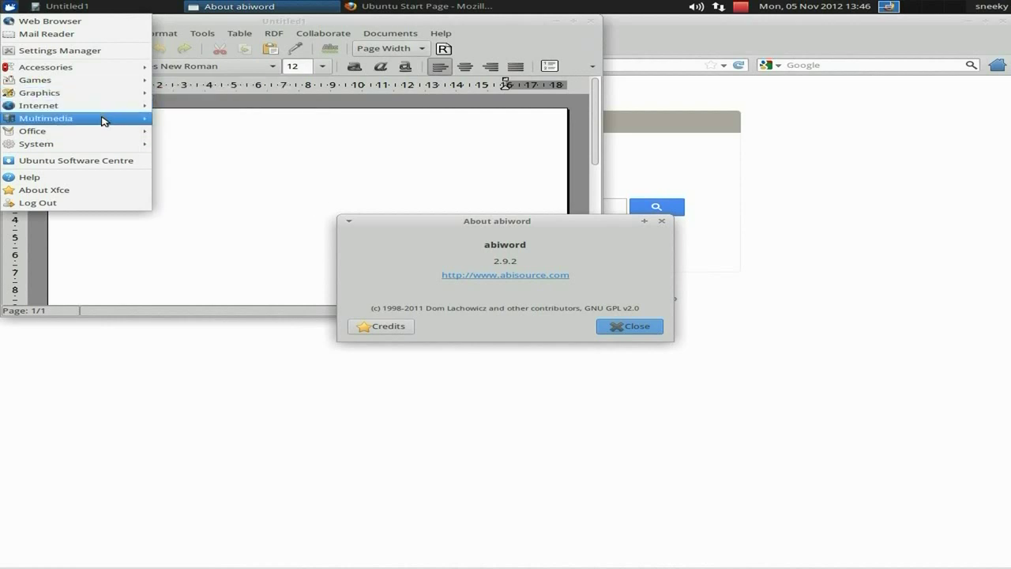
{"action": "mouse_move", "coordinate": [92, 141]}
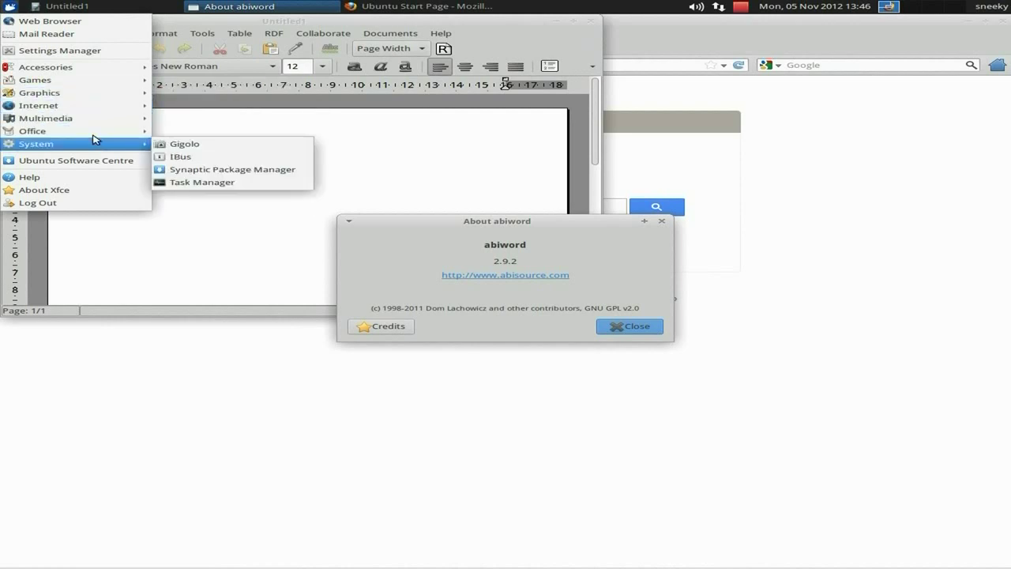
{"action": "mouse_move", "coordinate": [92, 69]}
{"action": "left_click", "coordinate": [248, 169]}
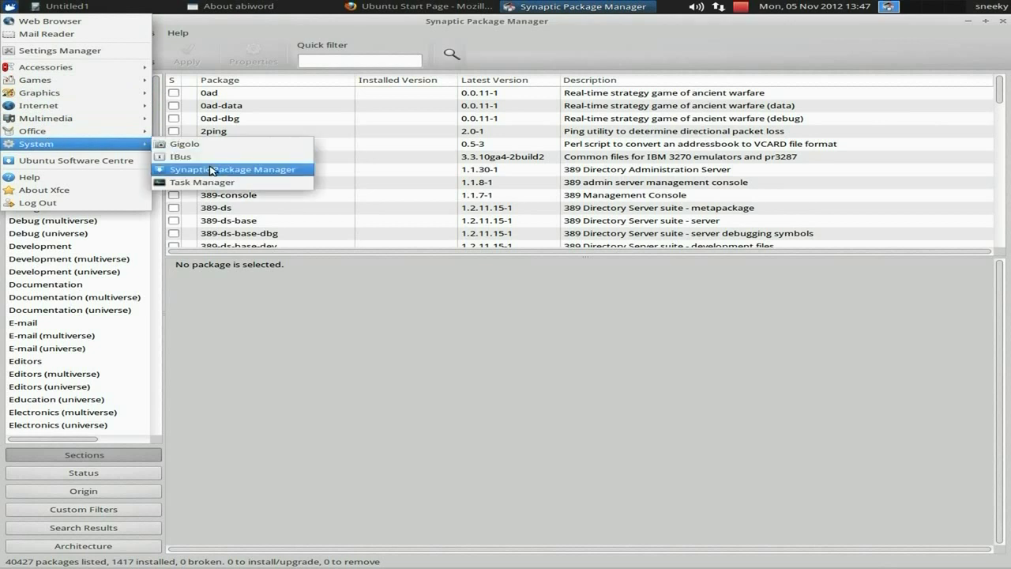
Check the running processes and their memory use in Task Manager, and quit it
{"action": "left_click", "coordinate": [210, 183]}
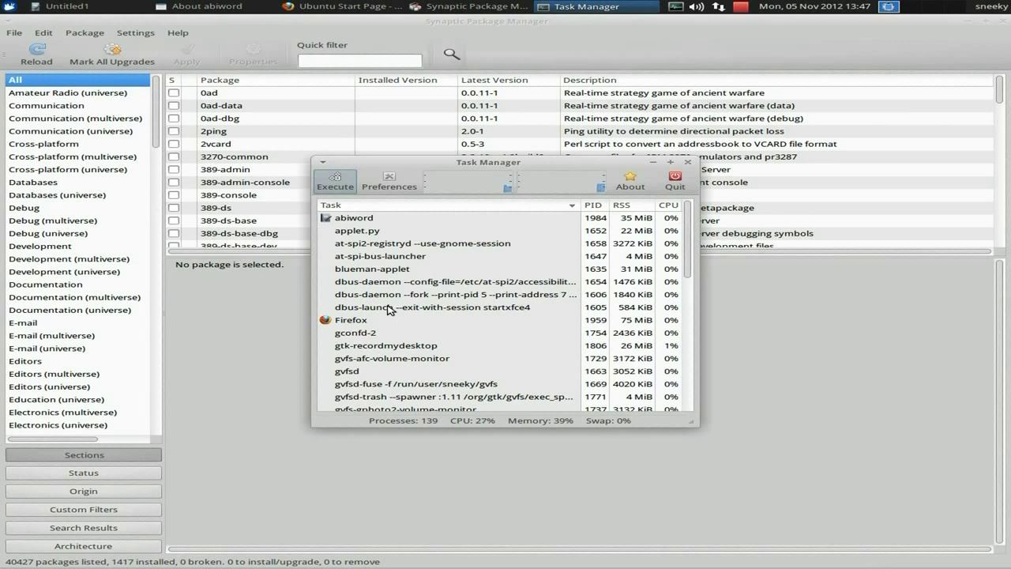
{"action": "left_click", "coordinate": [673, 183]}
Search the package names and descriptions in Synaptic for gnumeric
{"action": "left_click", "coordinate": [451, 55]}
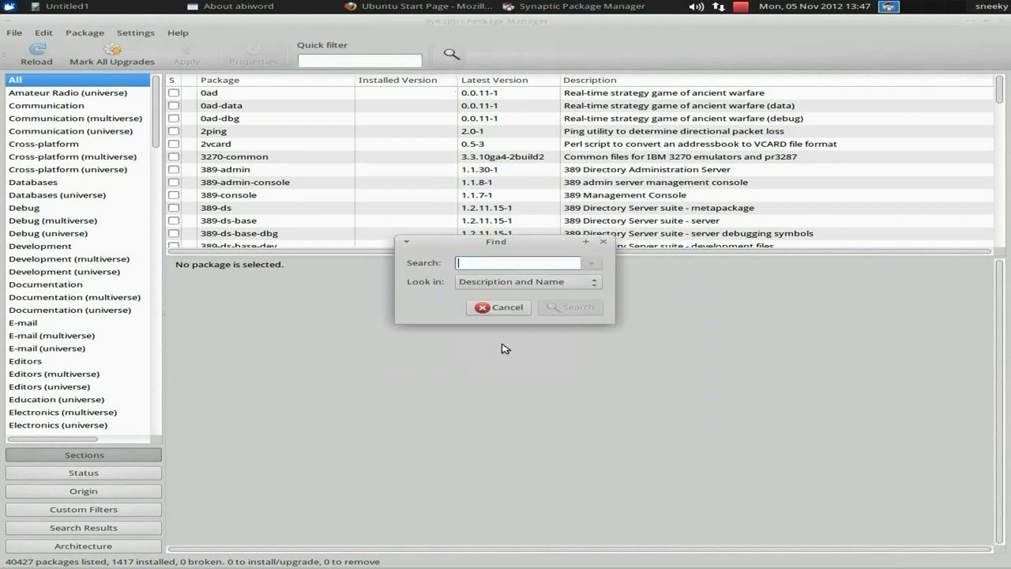
{"action": "type", "text": "gnumeric"}
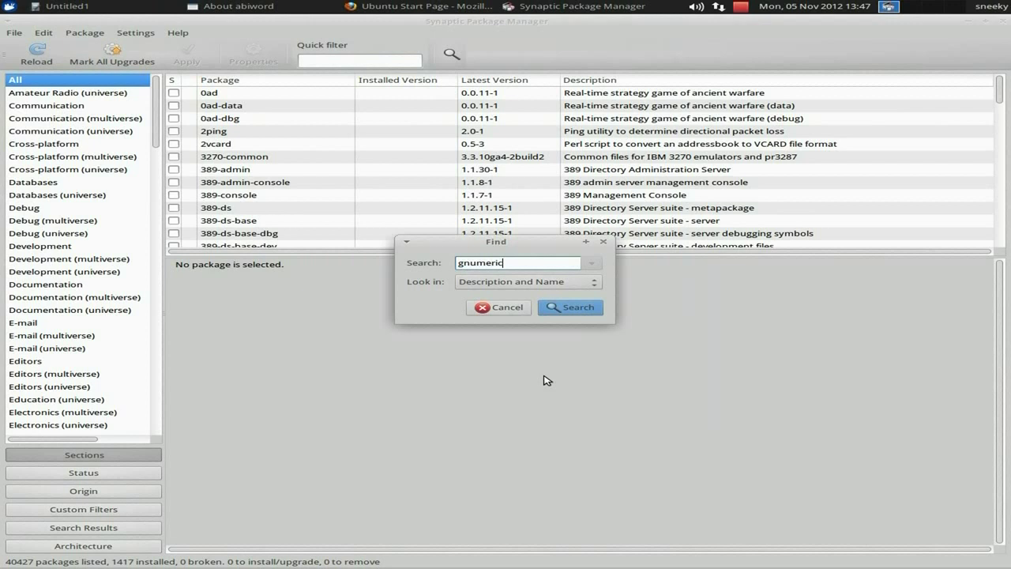
{"action": "key", "text": "Return"}
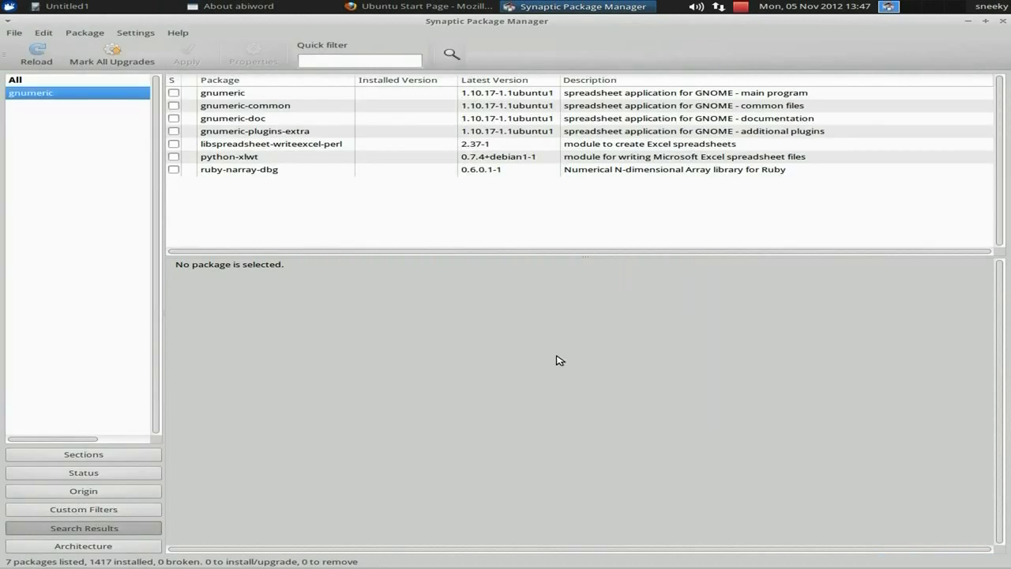
Mark the gnumeric main program package for installation together with its additional required packages
{"action": "left_click", "coordinate": [173, 94]}
{"action": "left_click", "coordinate": [180, 114]}
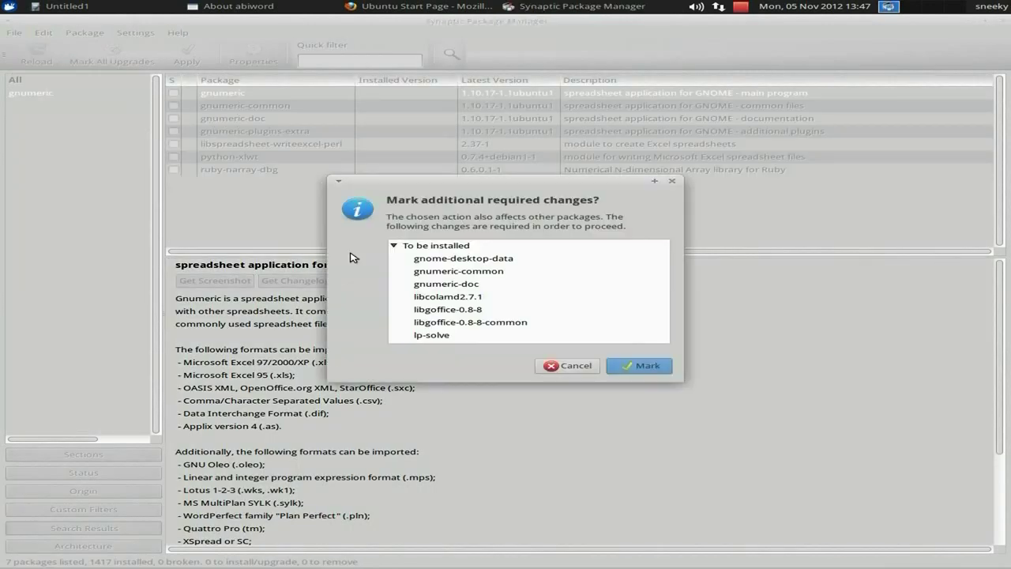
{"action": "left_click", "coordinate": [636, 366]}
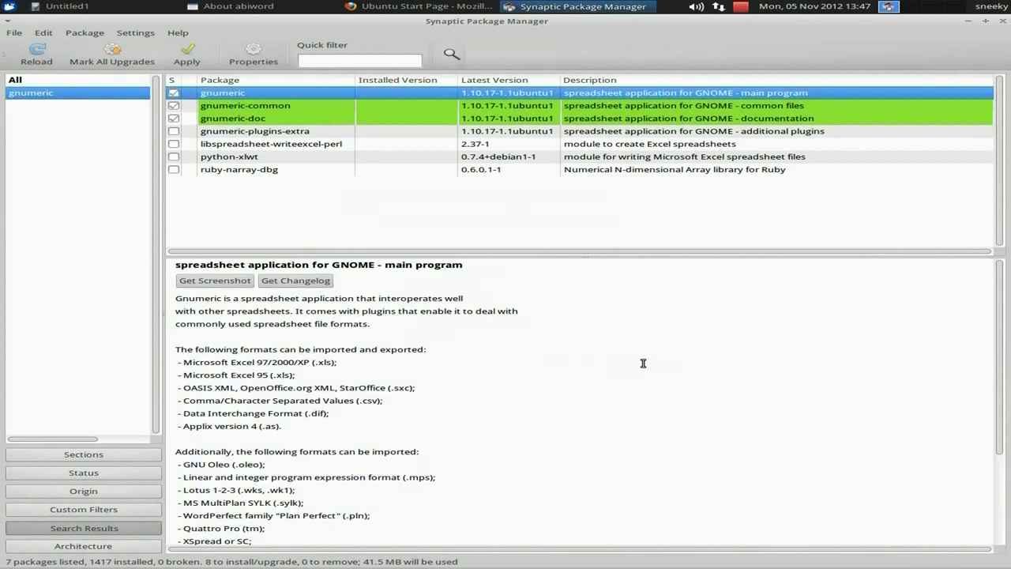
Apply the marked gnumeric installation, expand the details of the running changes, and close the finished report
{"action": "left_click", "coordinate": [187, 53]}
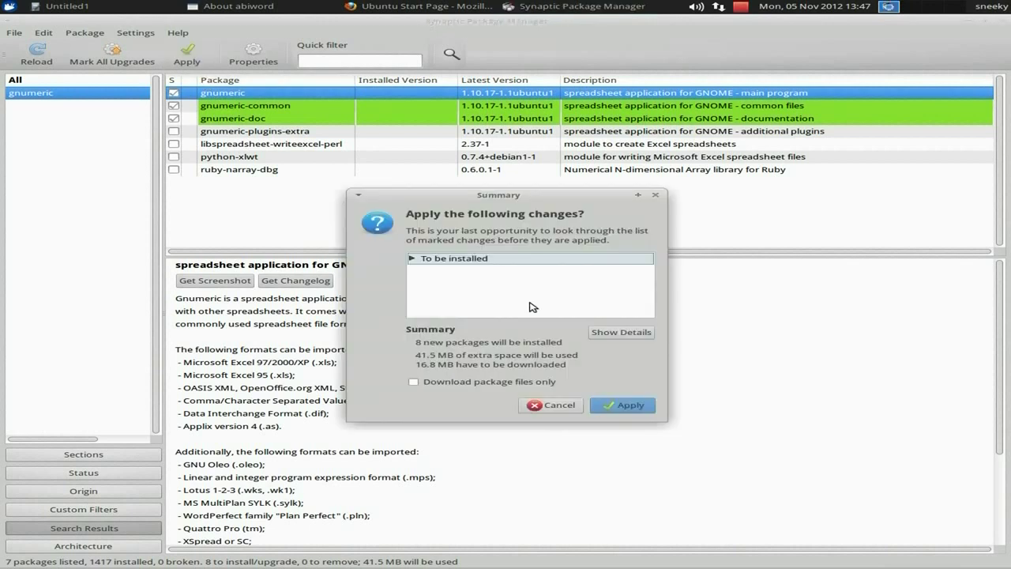
{"action": "left_click", "coordinate": [625, 405]}
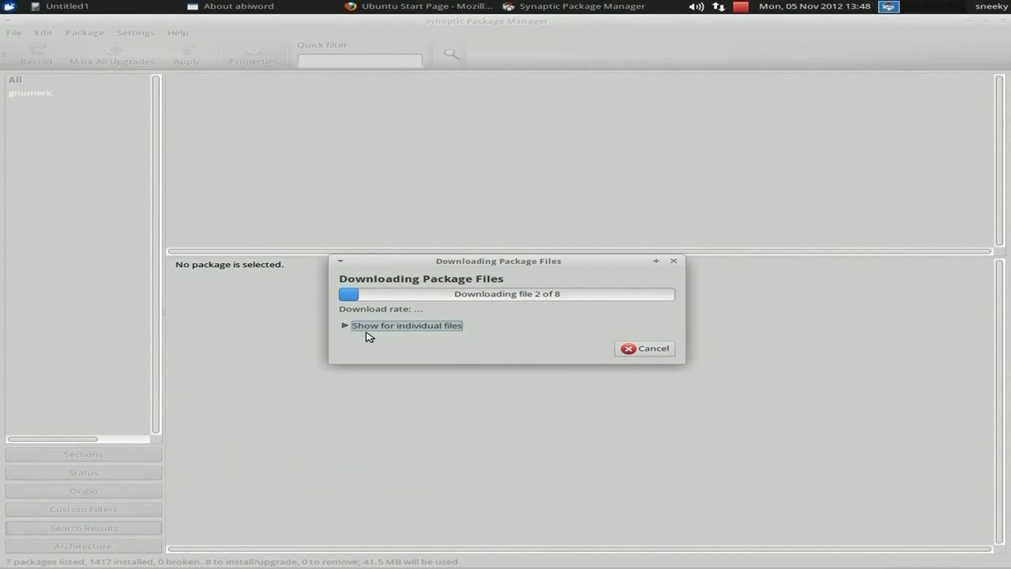
{"action": "left_click", "coordinate": [345, 327]}
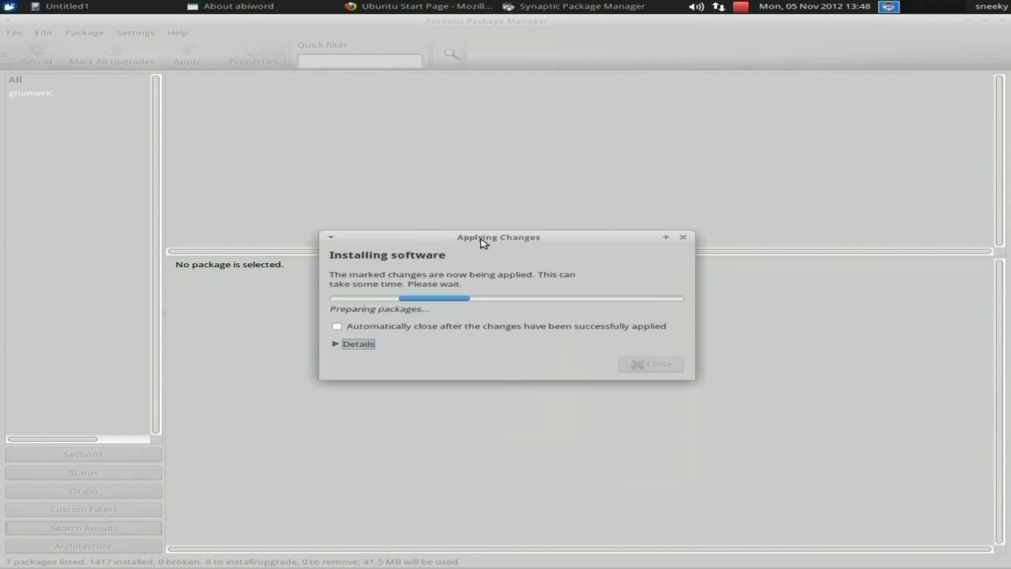
{"action": "left_click_drag", "start_coordinate": [490, 240], "coordinate": [481, 150]}
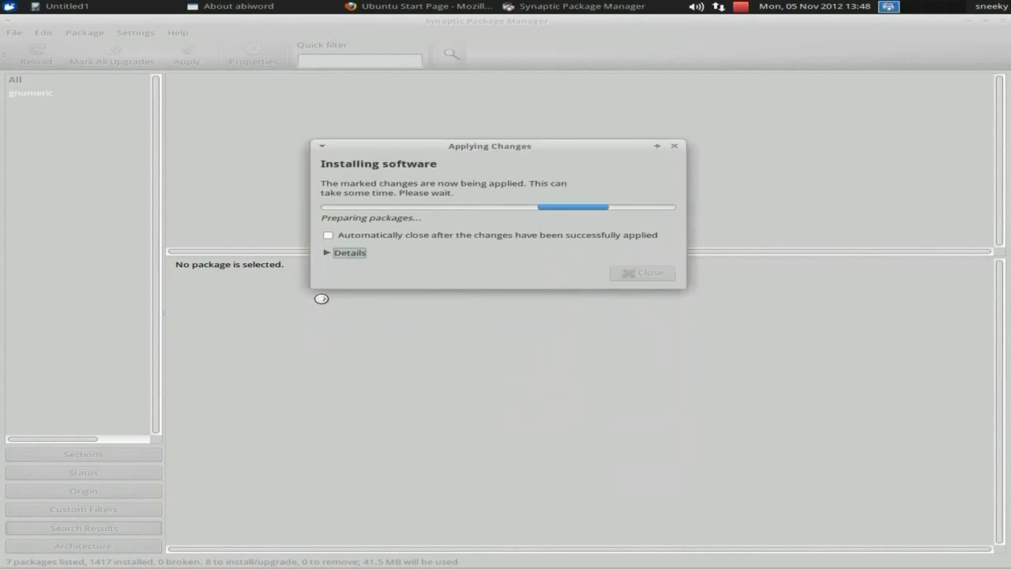
{"action": "left_click", "coordinate": [328, 252]}
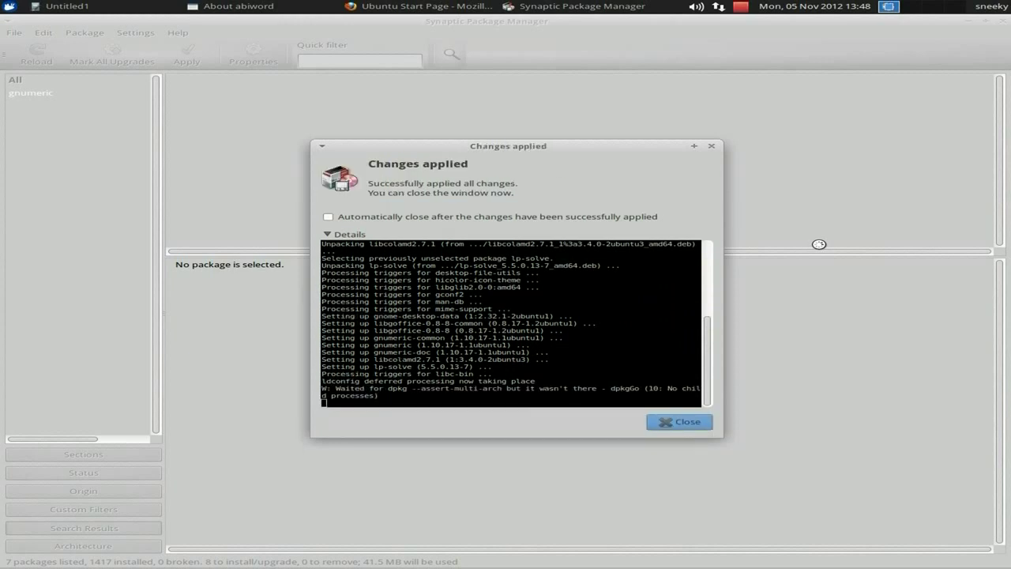
{"action": "left_click", "coordinate": [679, 422]}
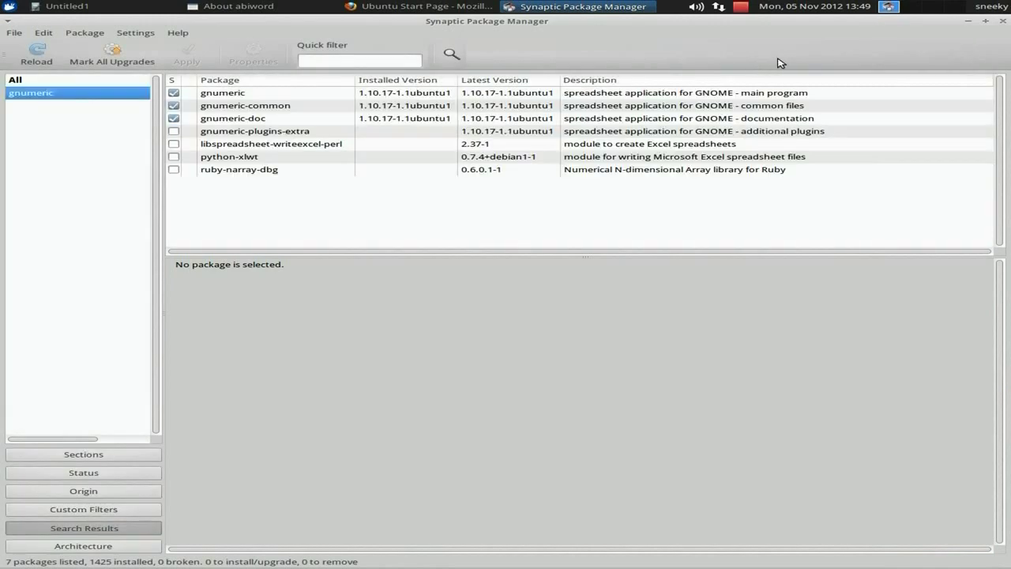
Close Synaptic Package Manager and the AbiWord version window, and launch the Gnumeric spreadsheet
{"action": "left_click", "coordinate": [1003, 25]}
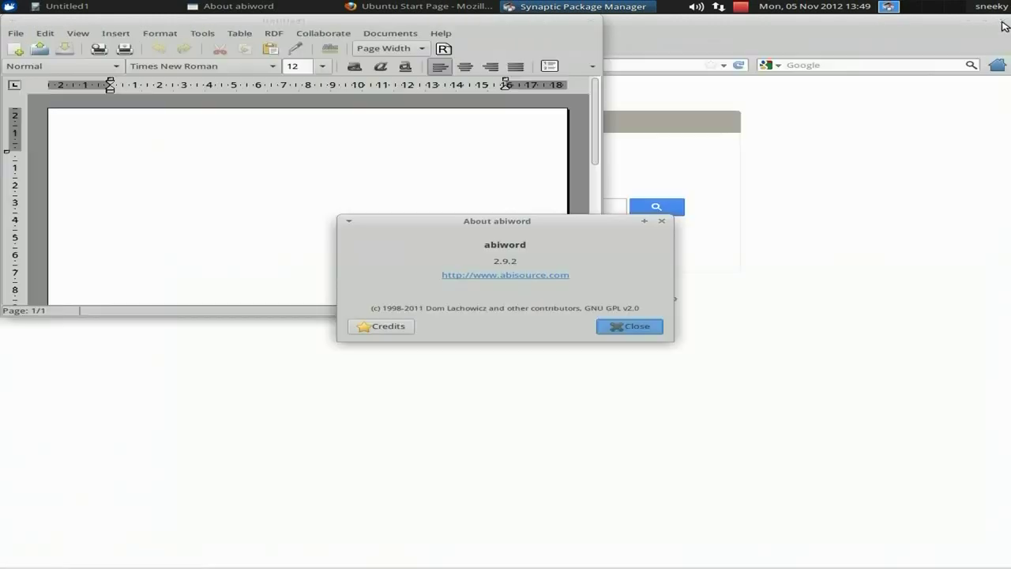
{"action": "left_click", "coordinate": [639, 327]}
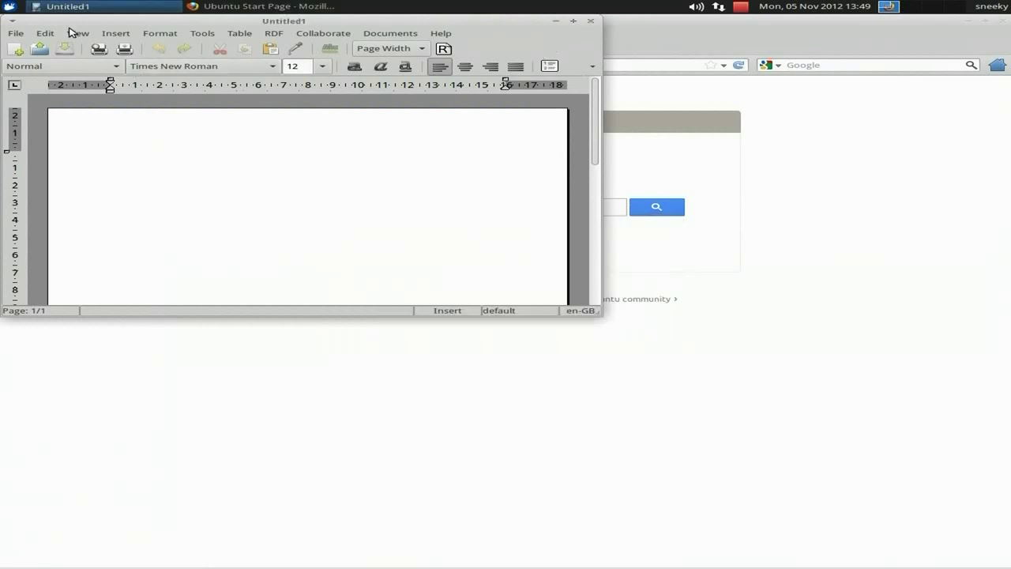
{"action": "left_click", "coordinate": [8, 7]}
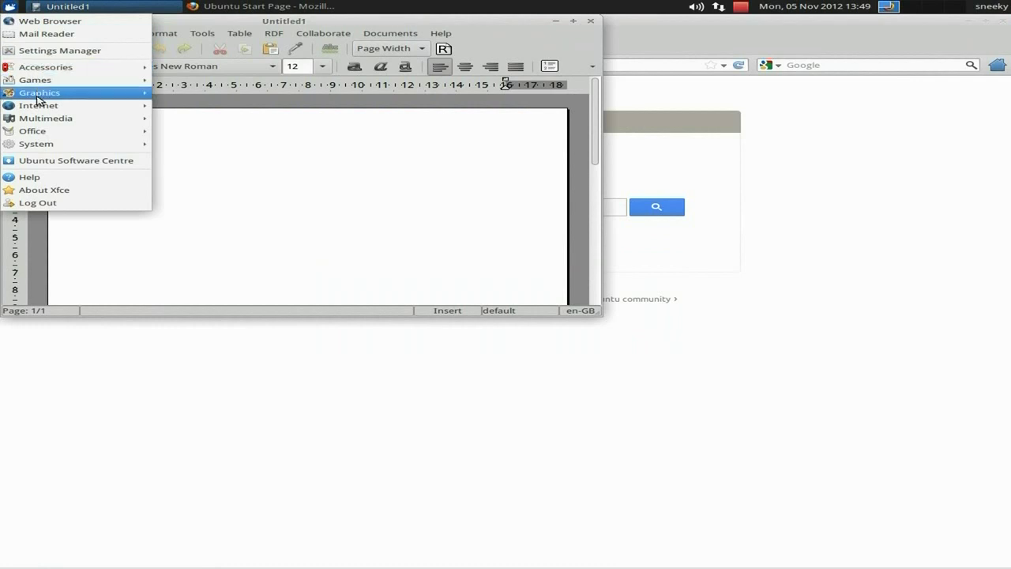
{"action": "mouse_move", "coordinate": [43, 131]}
{"action": "left_click", "coordinate": [214, 171]}
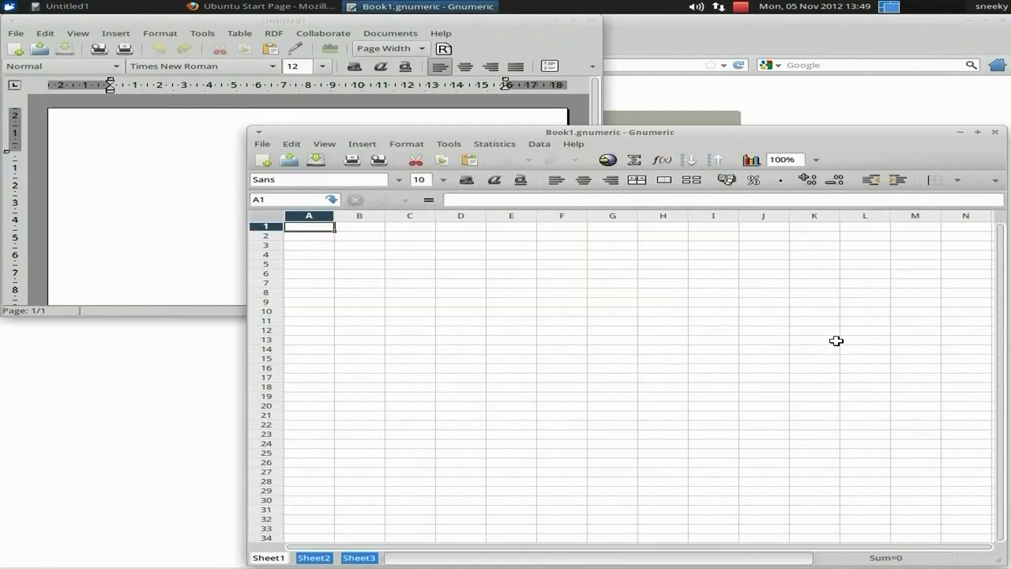
Open Task Manager and examine the memory use of the running AbiWord, Firefox and Gnumeric applications
{"action": "left_click", "coordinate": [10, 6]}
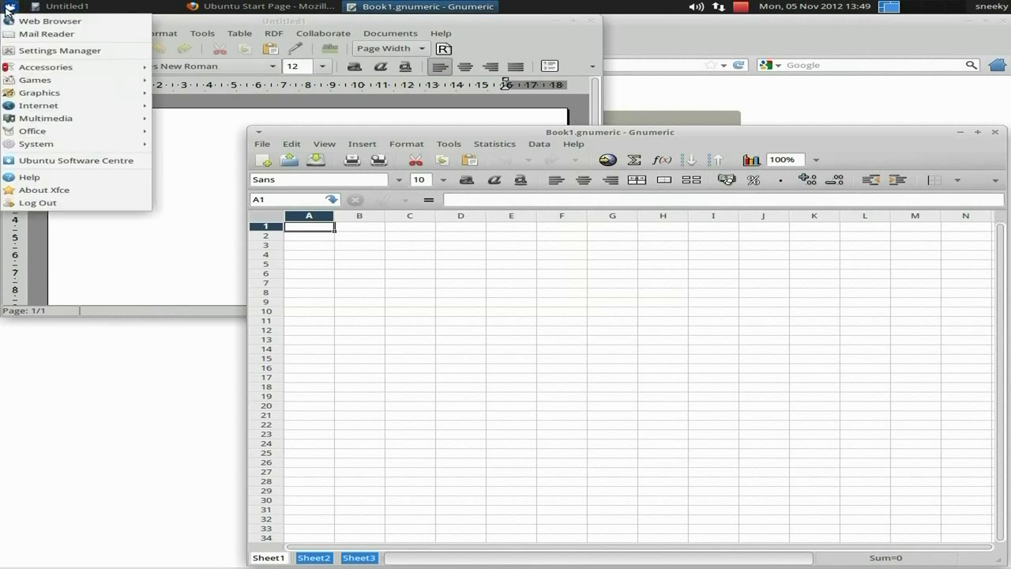
{"action": "mouse_move", "coordinate": [56, 145]}
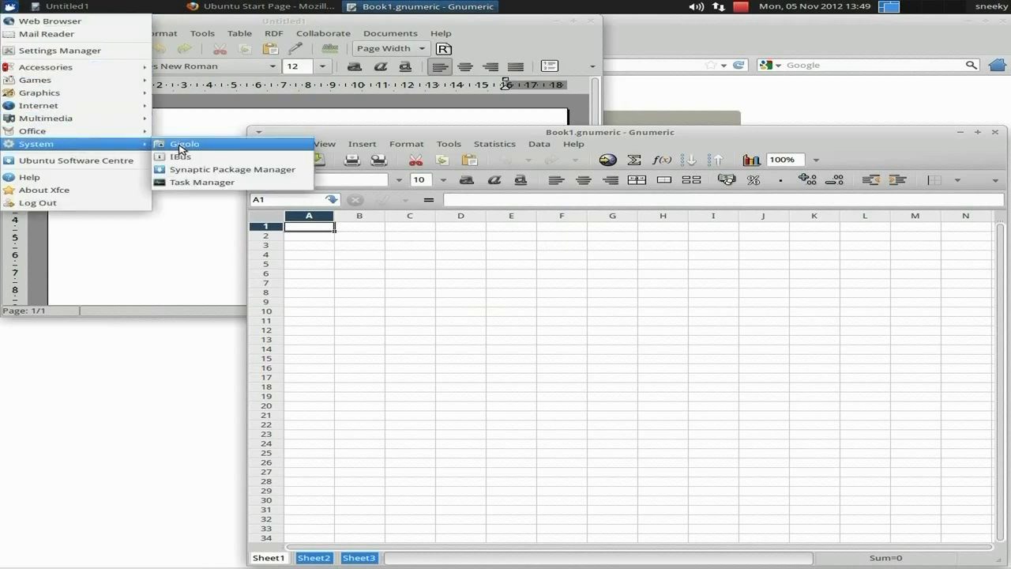
{"action": "left_click", "coordinate": [194, 185]}
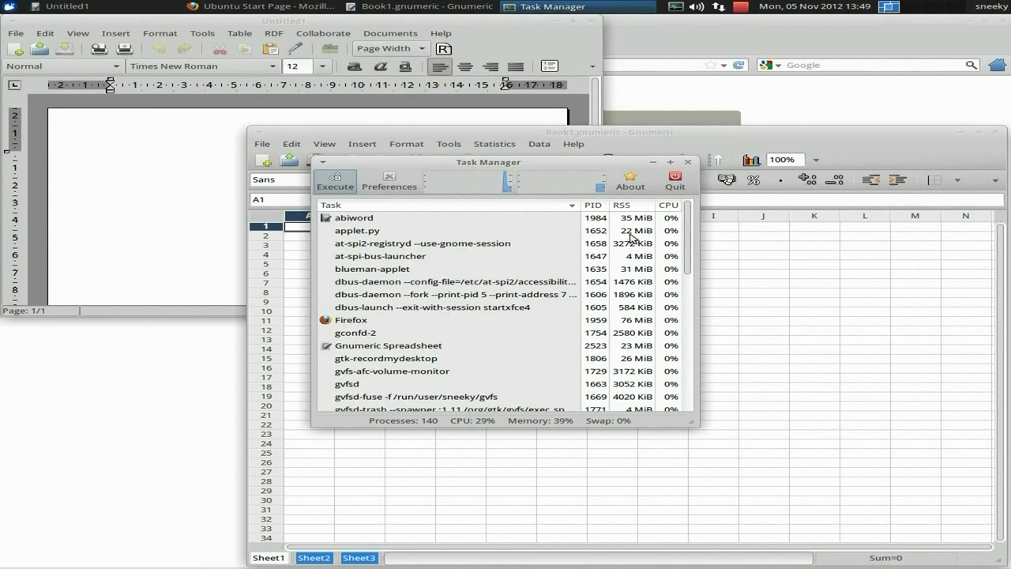
Close all open applications: AbiWord, Gnumeric, Task Manager and Firefox
{"action": "left_click", "coordinate": [594, 21]}
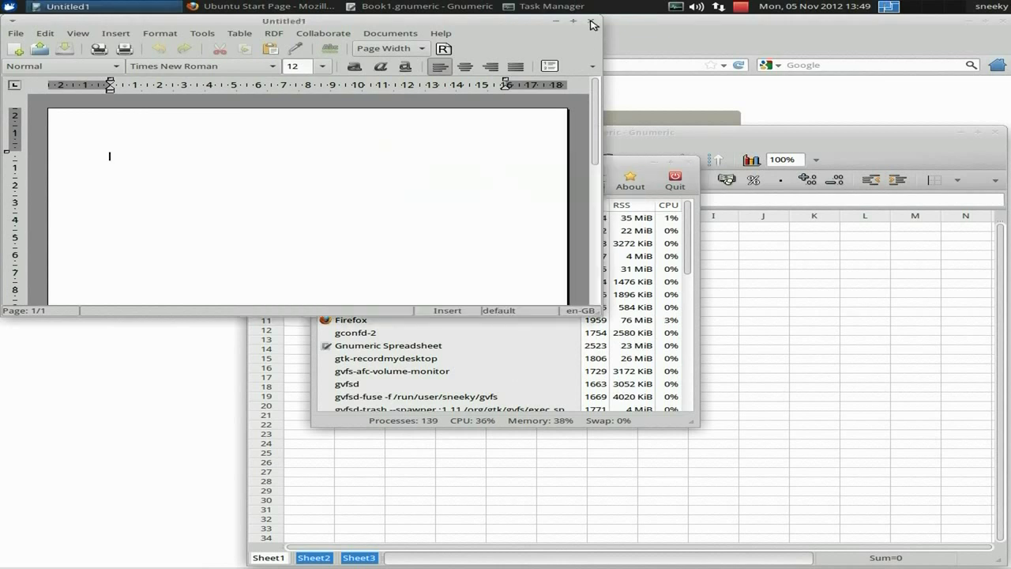
{"action": "left_click", "coordinate": [996, 133]}
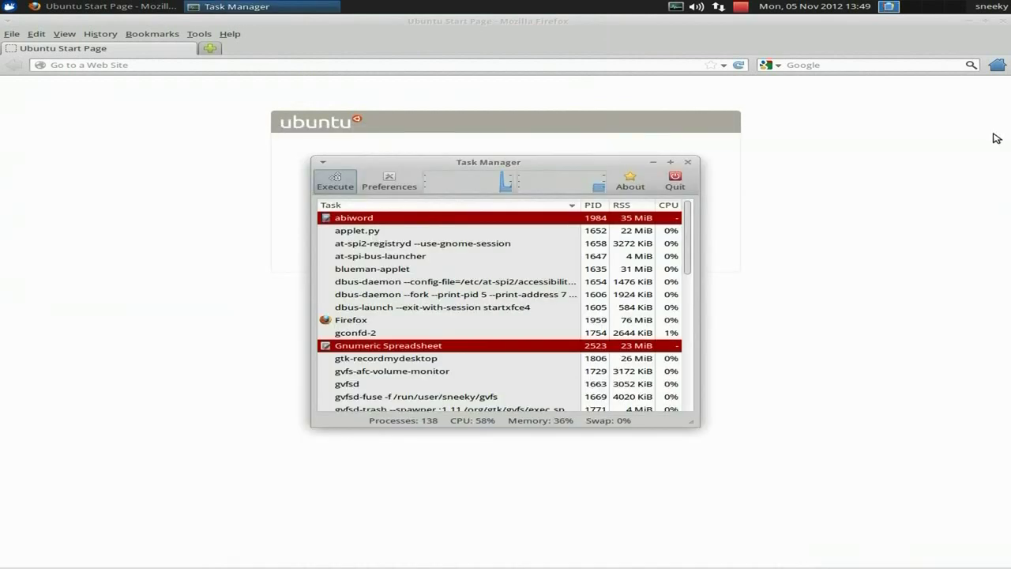
{"action": "left_click", "coordinate": [679, 183]}
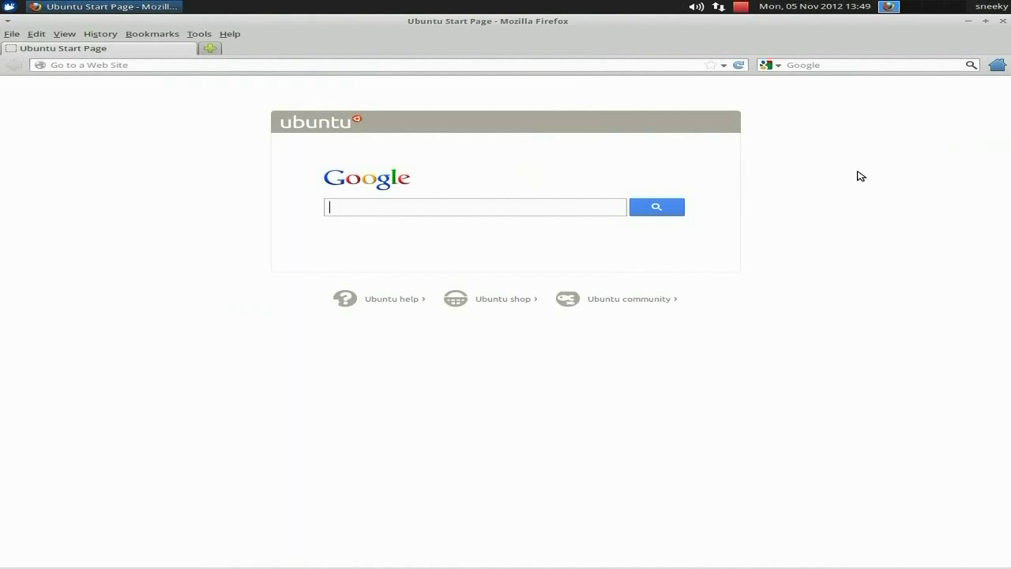
{"action": "left_click", "coordinate": [1003, 22]}
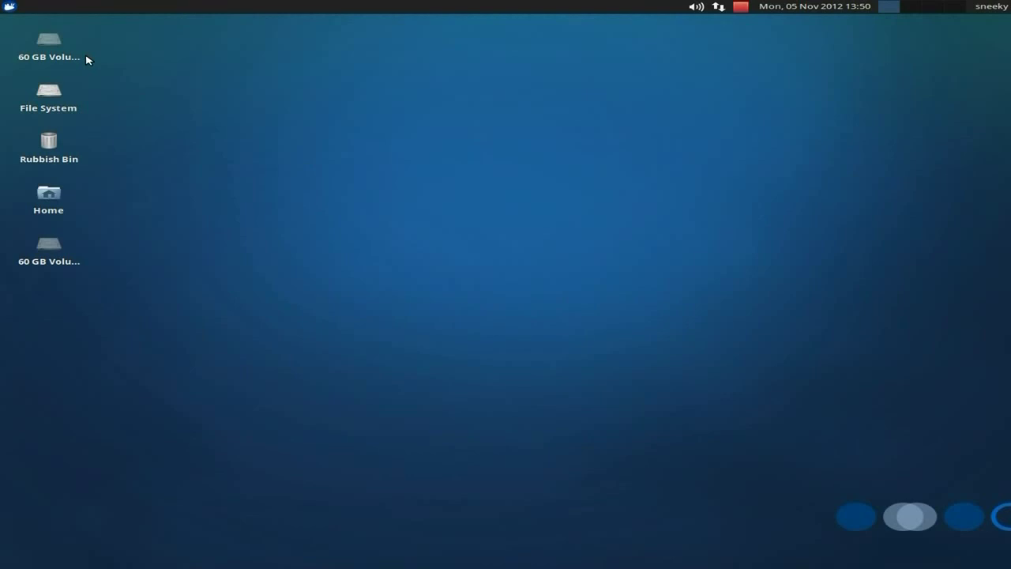
Look through the Multimedia, Graphics and System application categories and return to the empty desktop
{"action": "left_click", "coordinate": [8, 8]}
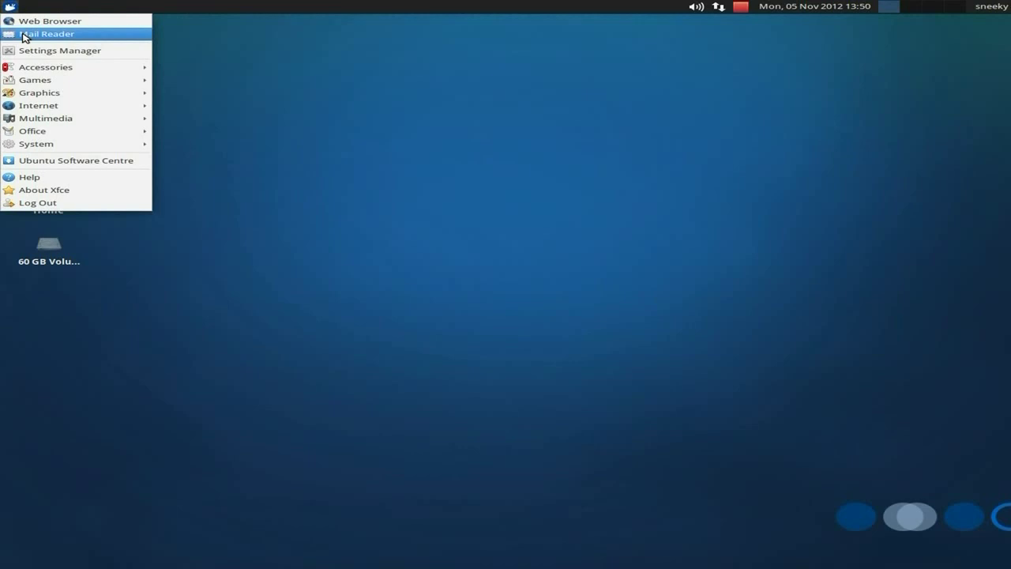
{"action": "mouse_move", "coordinate": [80, 119]}
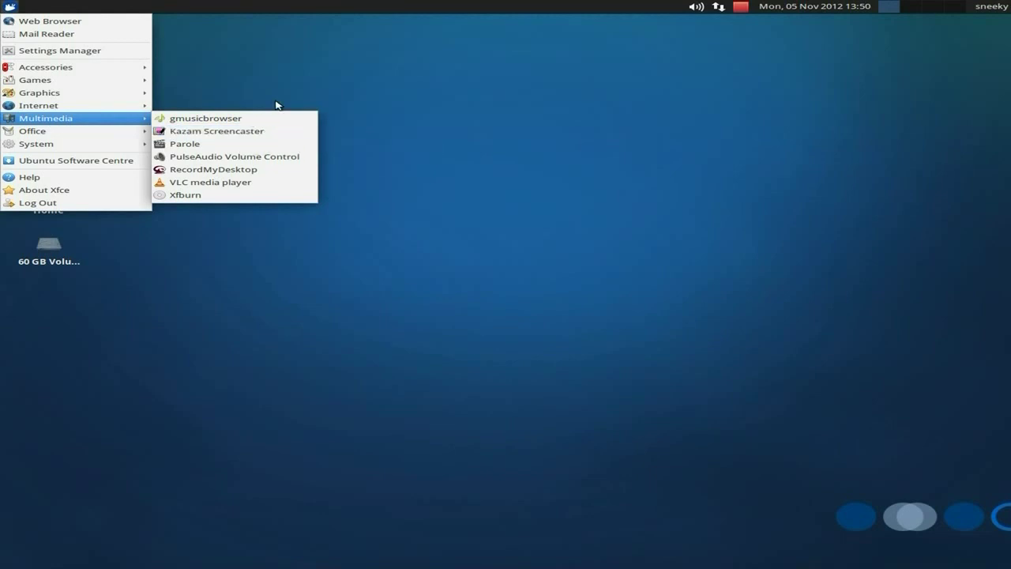
{"action": "left_click", "coordinate": [383, 94]}
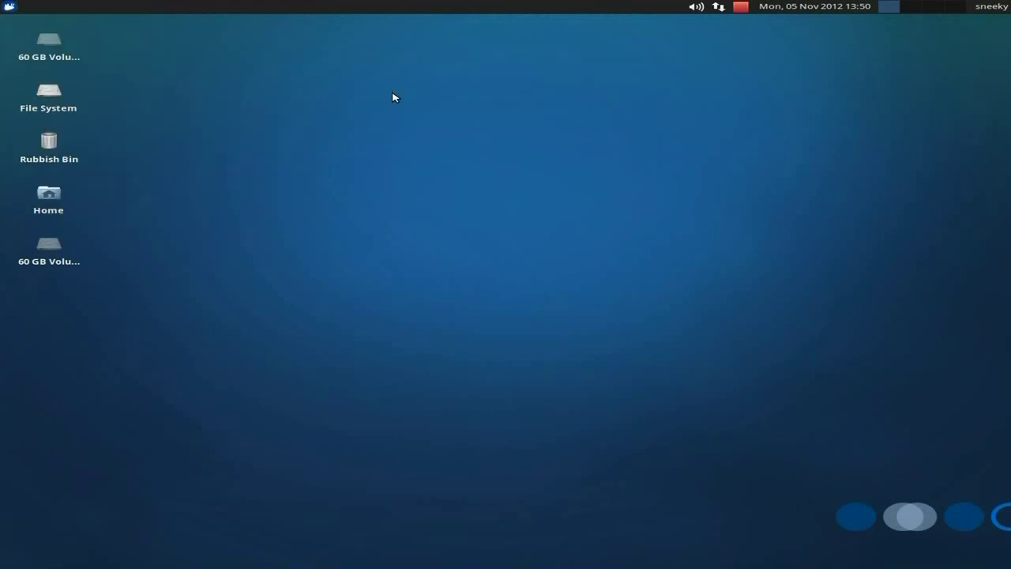
{"action": "mouse_move", "coordinate": [394, 562]}
{"action": "left_click", "coordinate": [9, 7]}
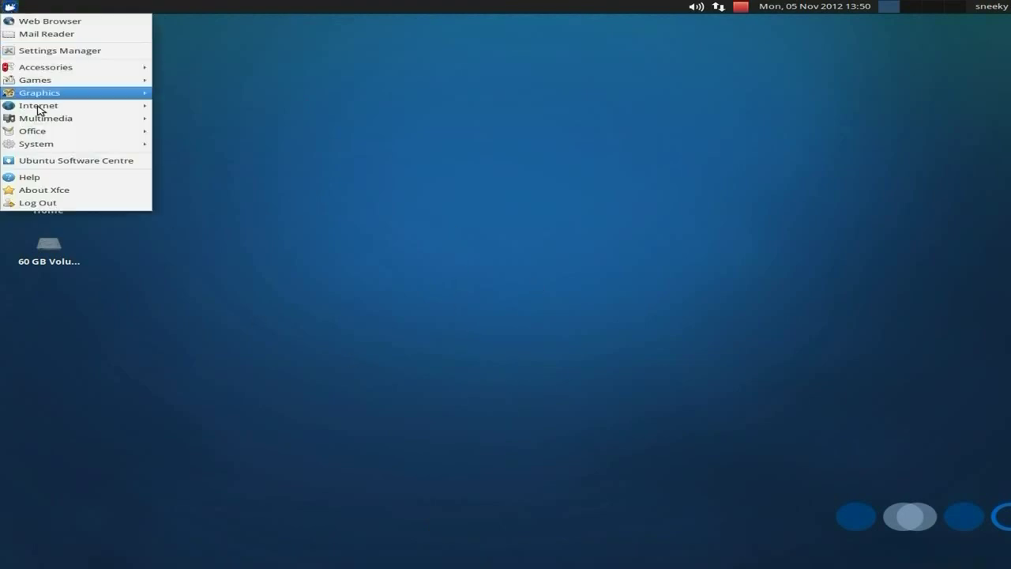
{"action": "mouse_move", "coordinate": [60, 92]}
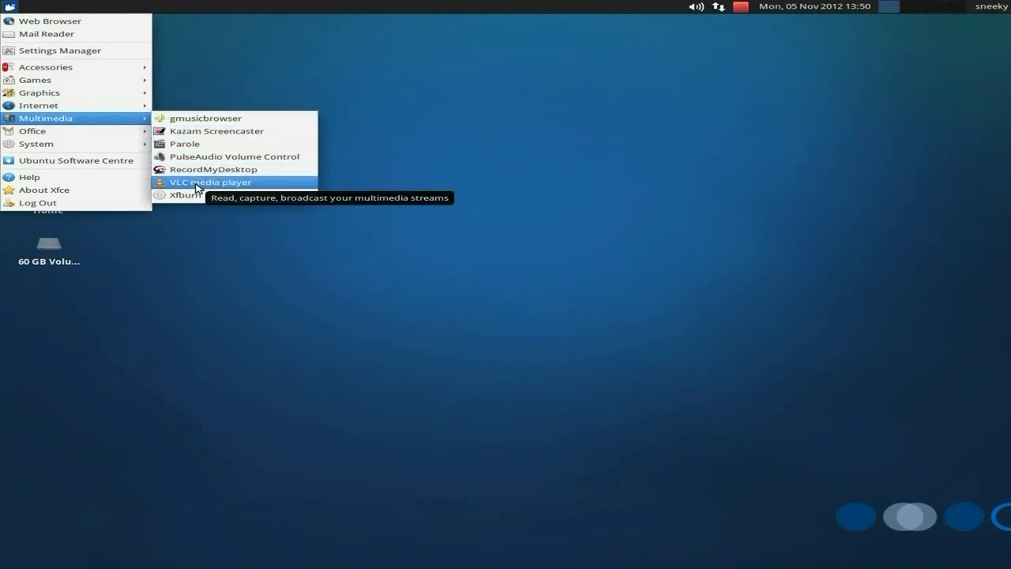
{"action": "mouse_move", "coordinate": [89, 148]}
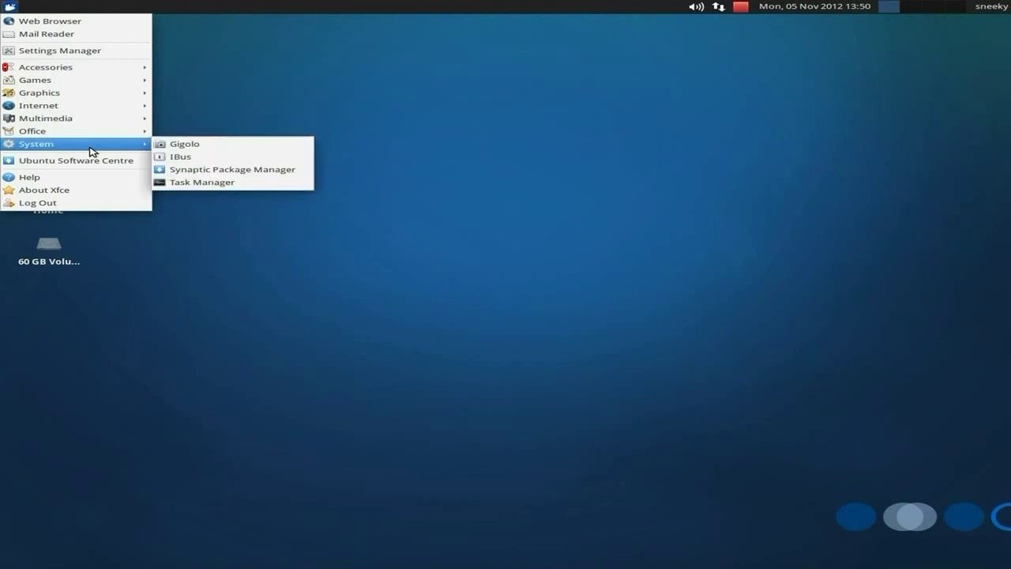
{"action": "left_click", "coordinate": [561, 128]}
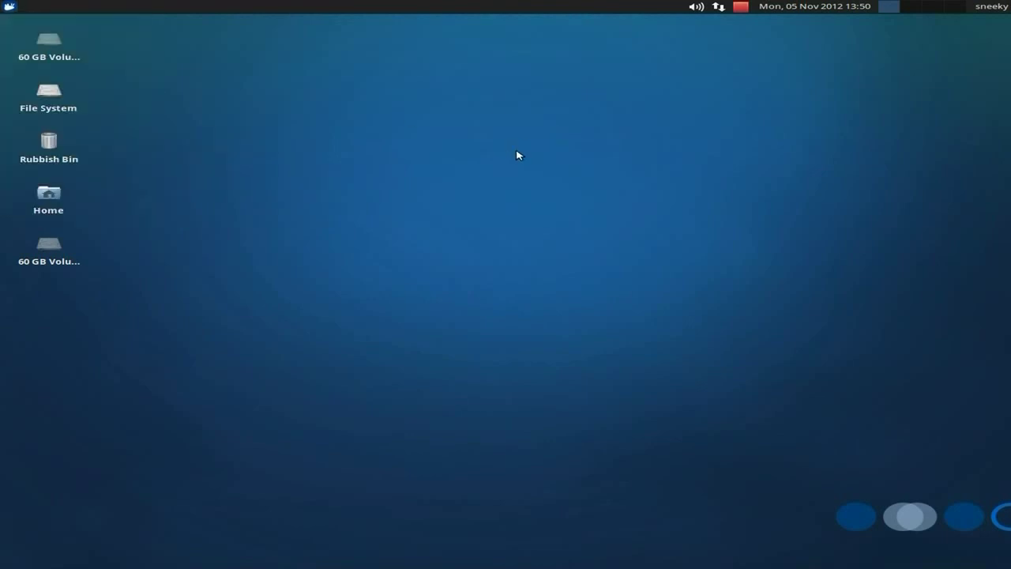